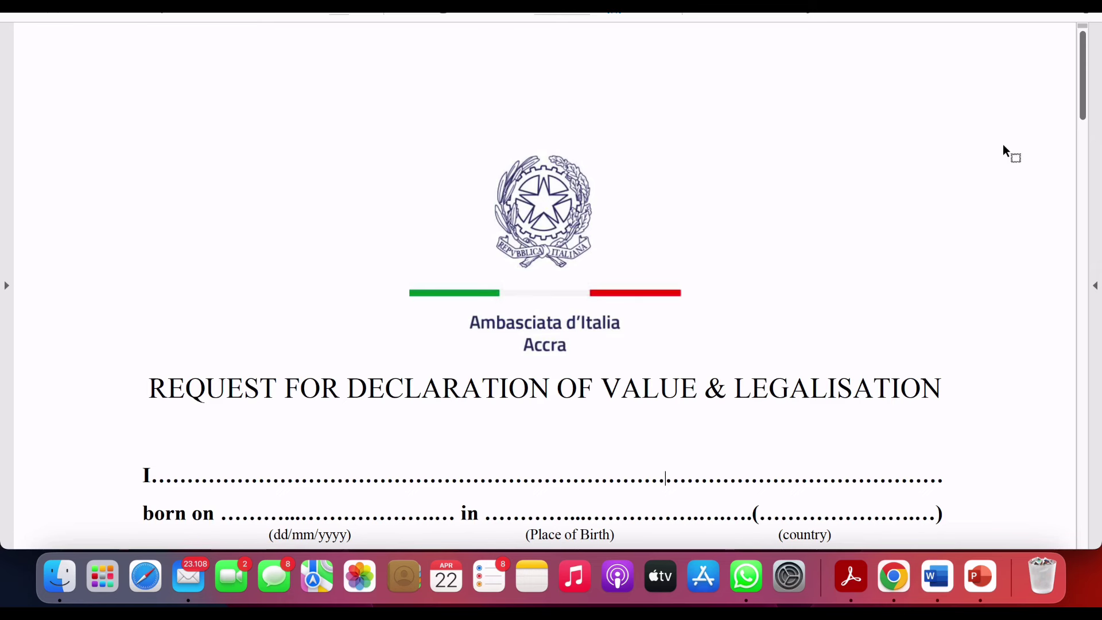
# - Scroll the declaration form down to the applicant detail lines and select the 'I……' line
pyautogui.moveTo(1085, 119); pyautogui.dragTo(1085, 151)
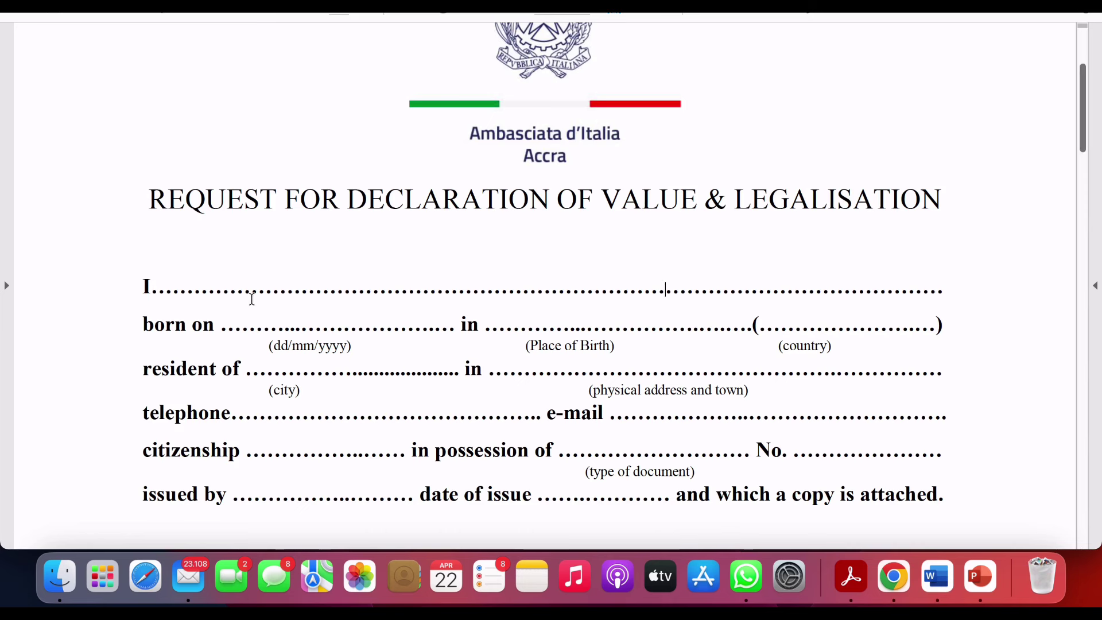
pyautogui.click(262, 281)
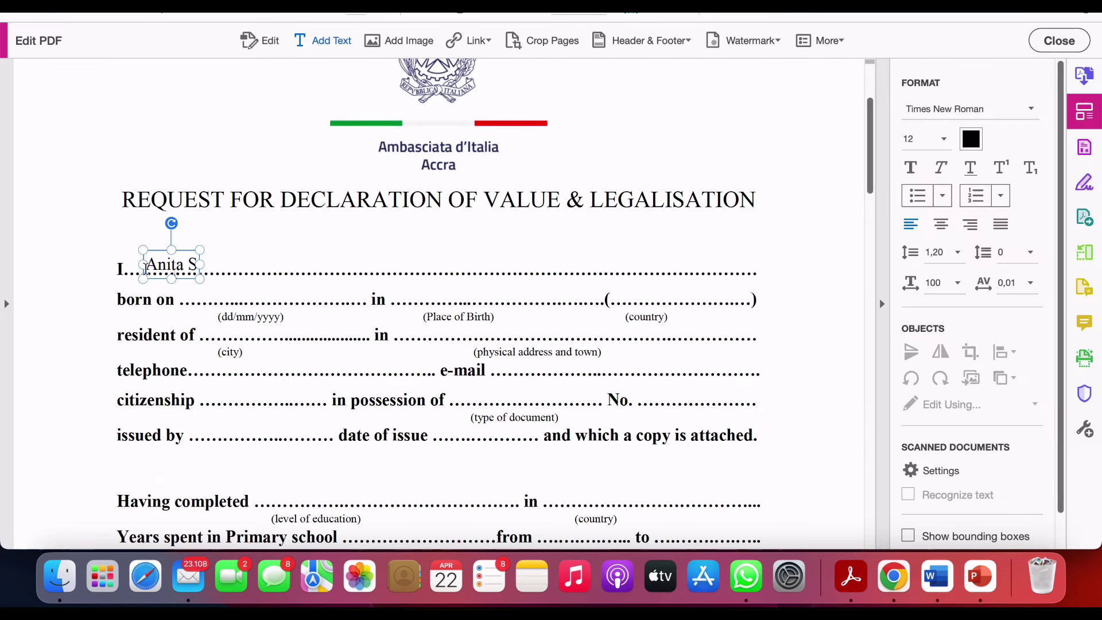
# - Add the applicant's full name as text on the 'I……' line of the form
pyautogui.write('ow')
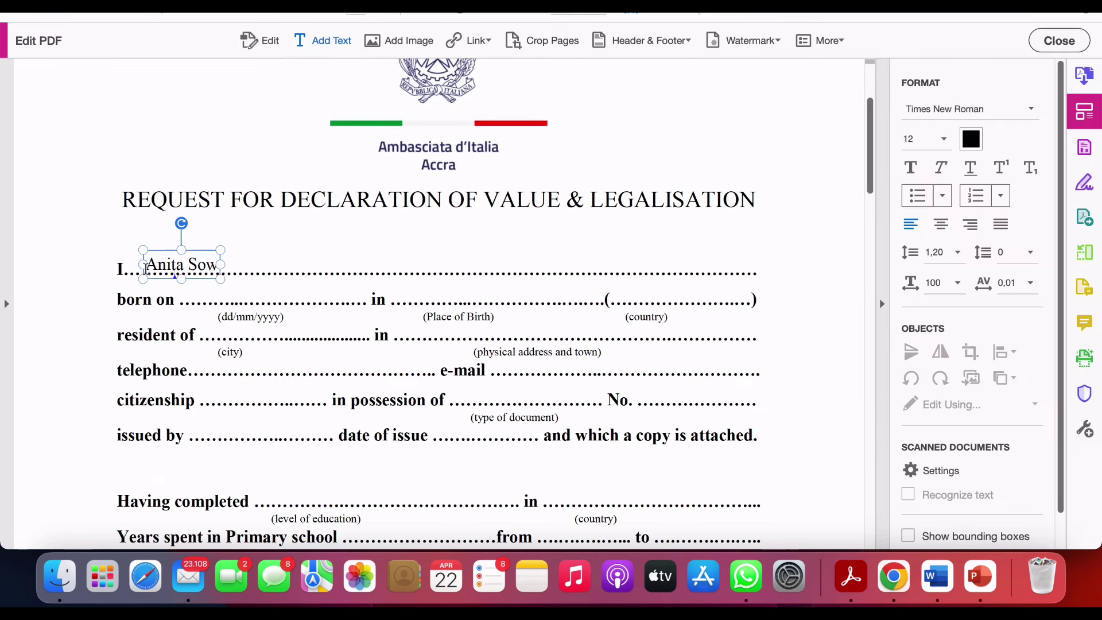
pyautogui.write('ah')
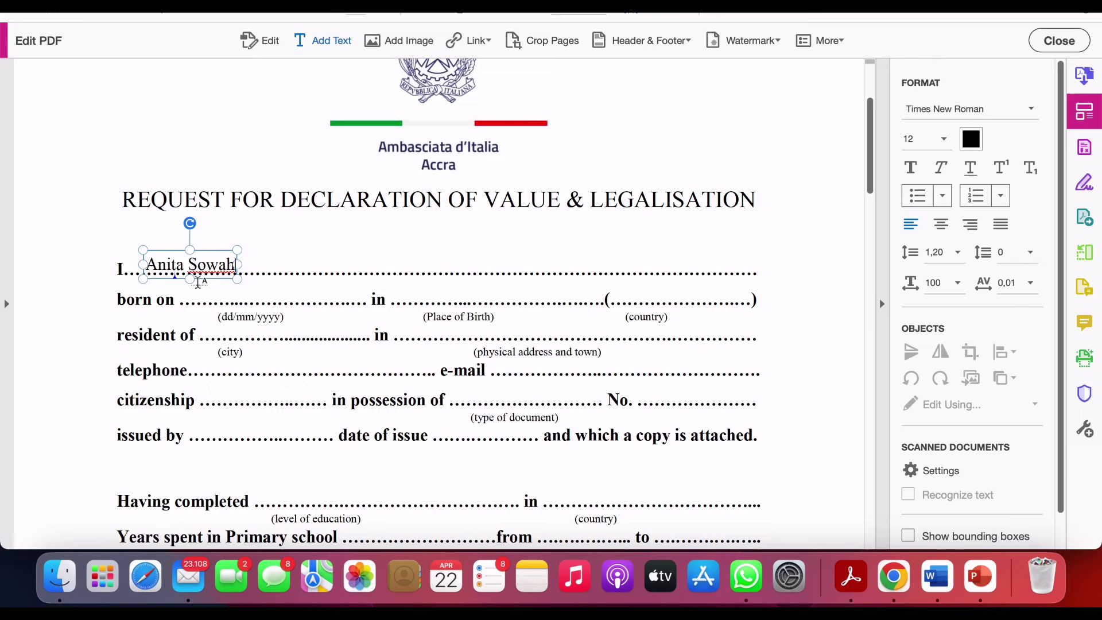
pyautogui.click(194, 299)
pyautogui.click(192, 299)
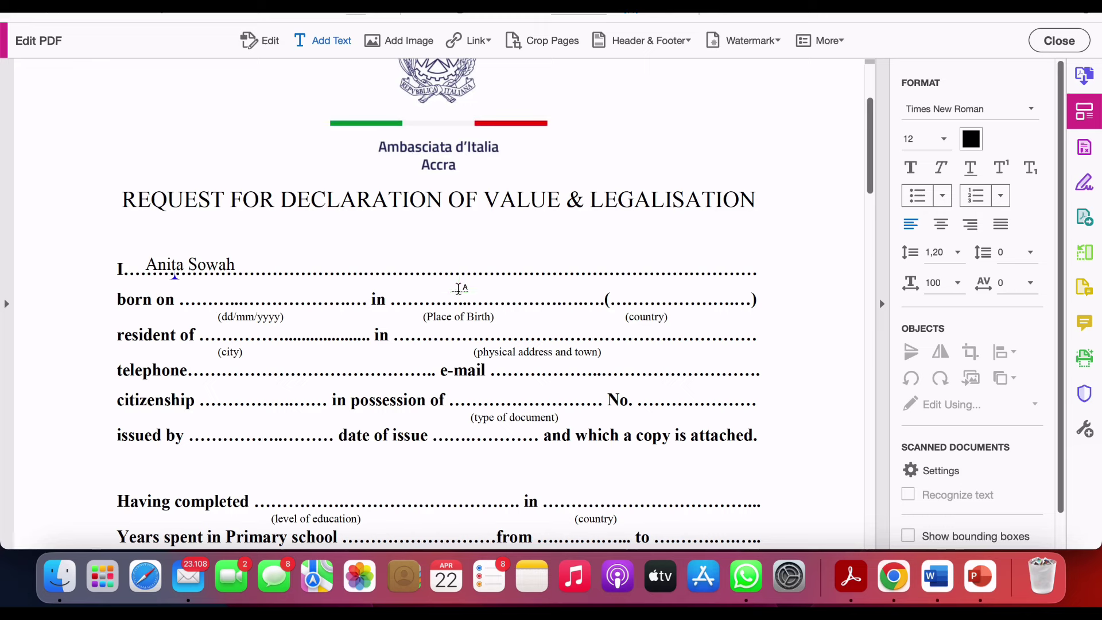
# - Fill in place of birth Accra, country Ghana and city of residence Accra
pyautogui.click(459, 289)
pyautogui.write('Accra')
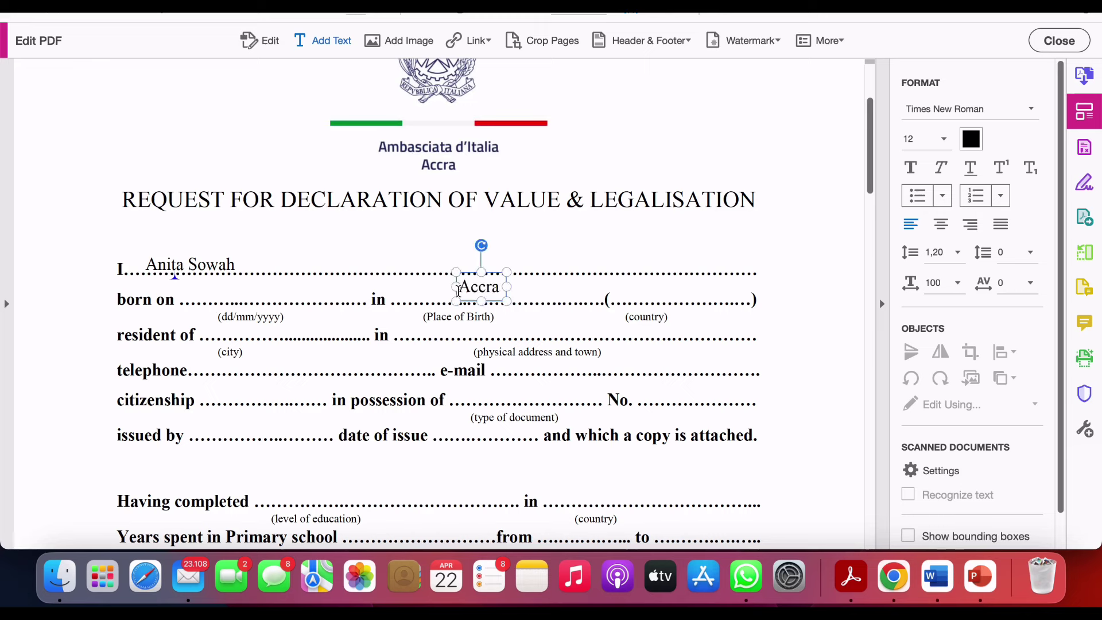
pyautogui.click(647, 297)
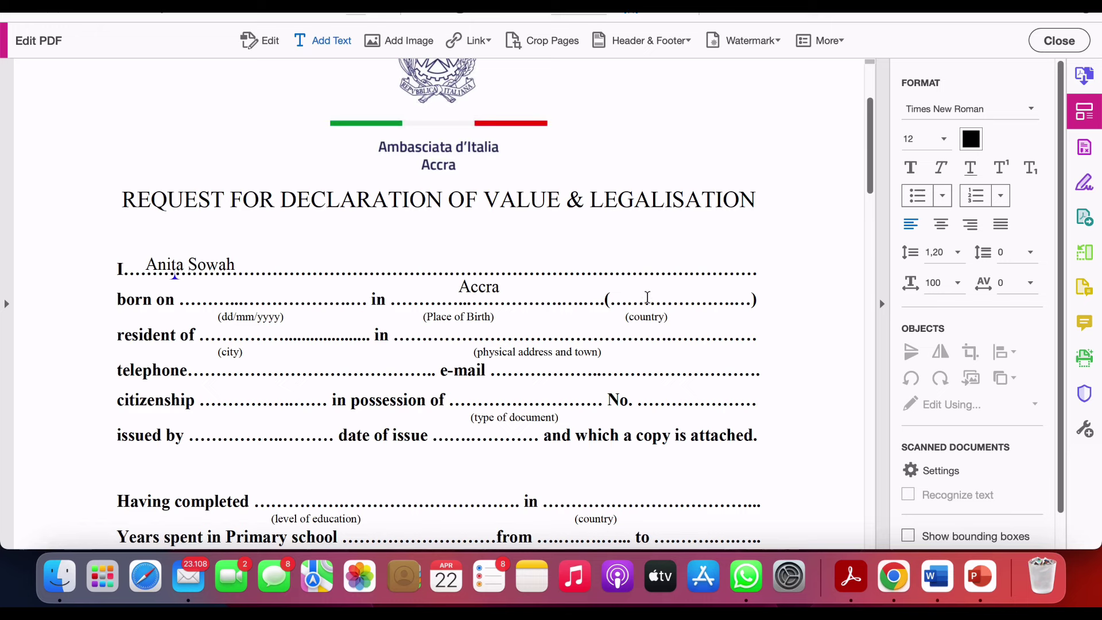
pyautogui.click(647, 297)
pyautogui.write('Ghana')
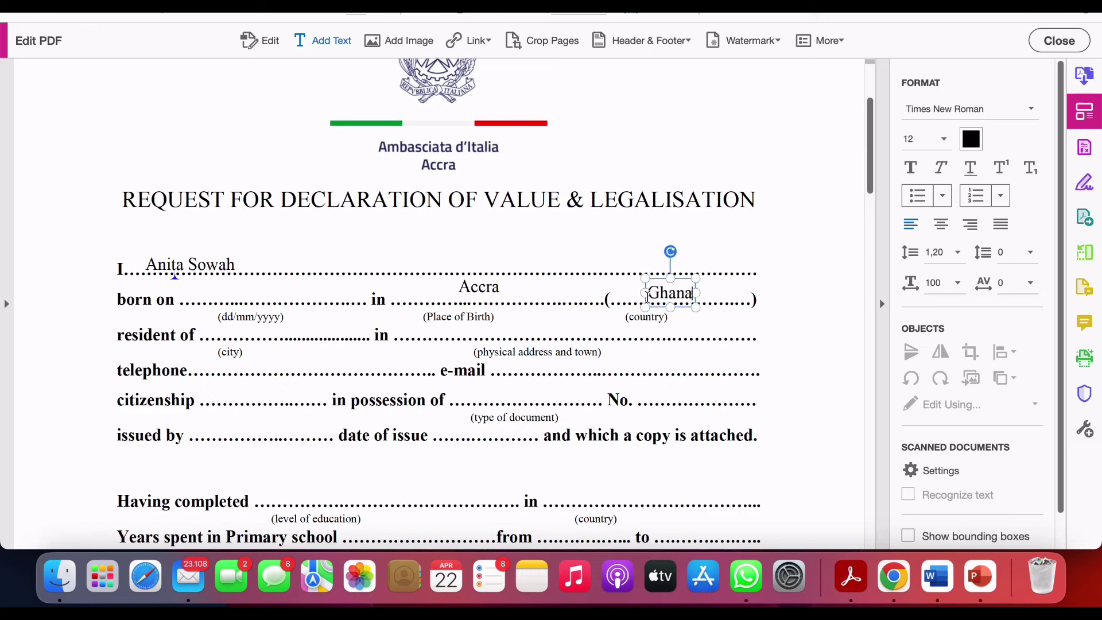
pyautogui.click(243, 332)
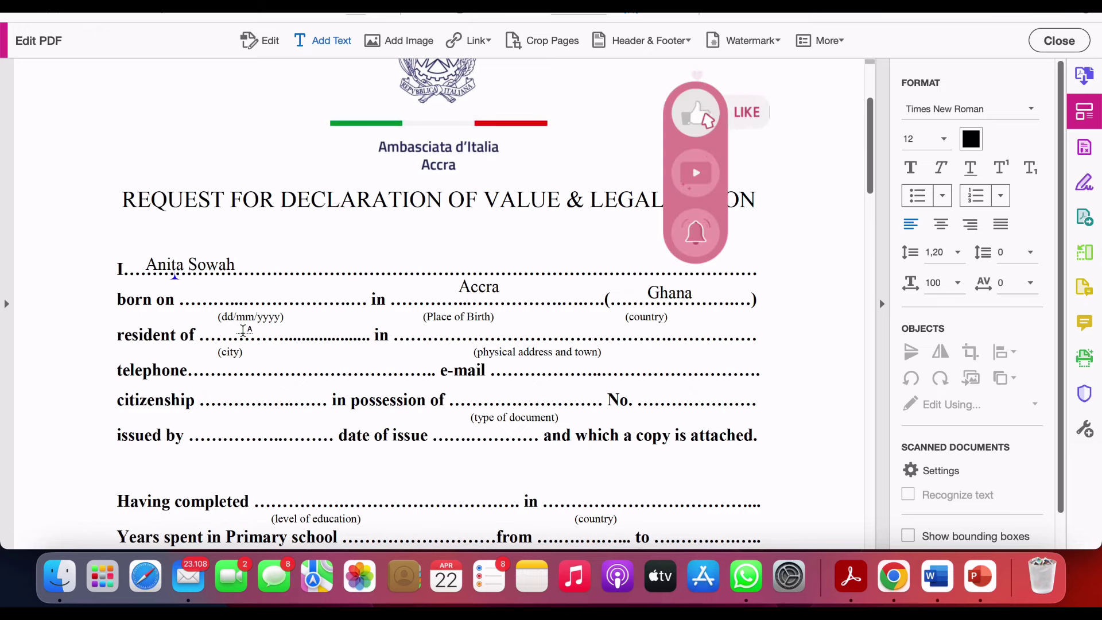
pyautogui.click(243, 332)
pyautogui.write('Ac')
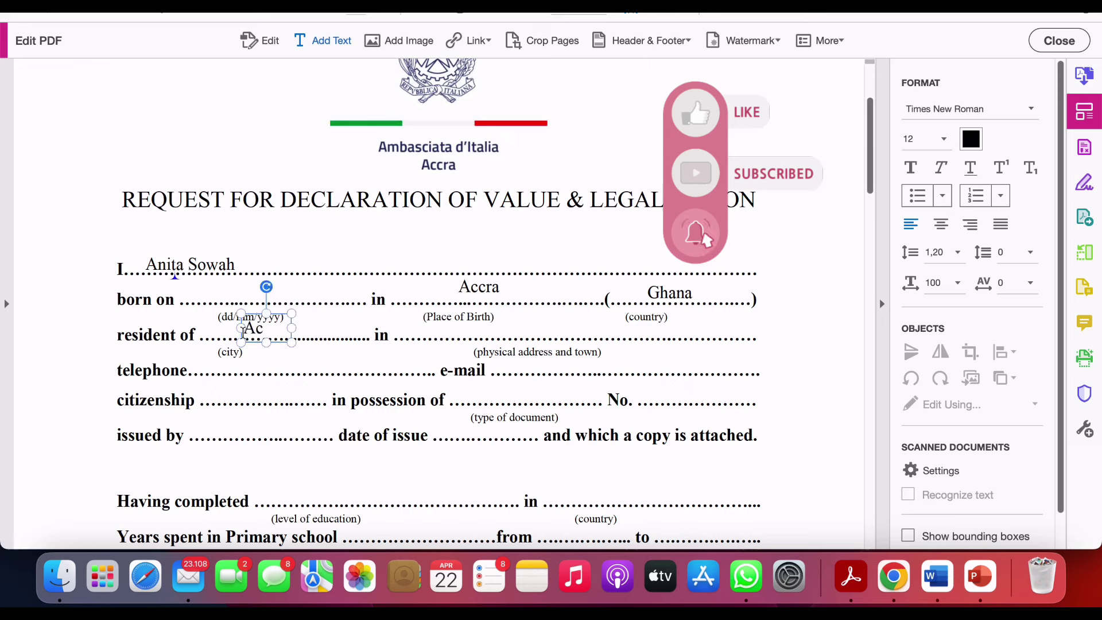
pyautogui.write('cra')
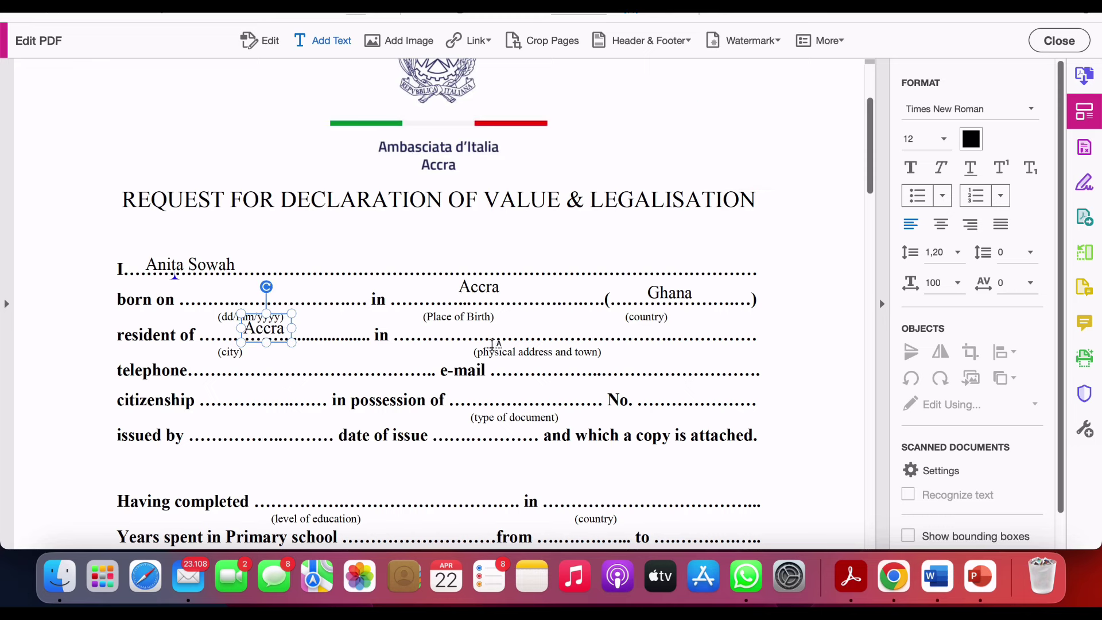
pyautogui.click(508, 329)
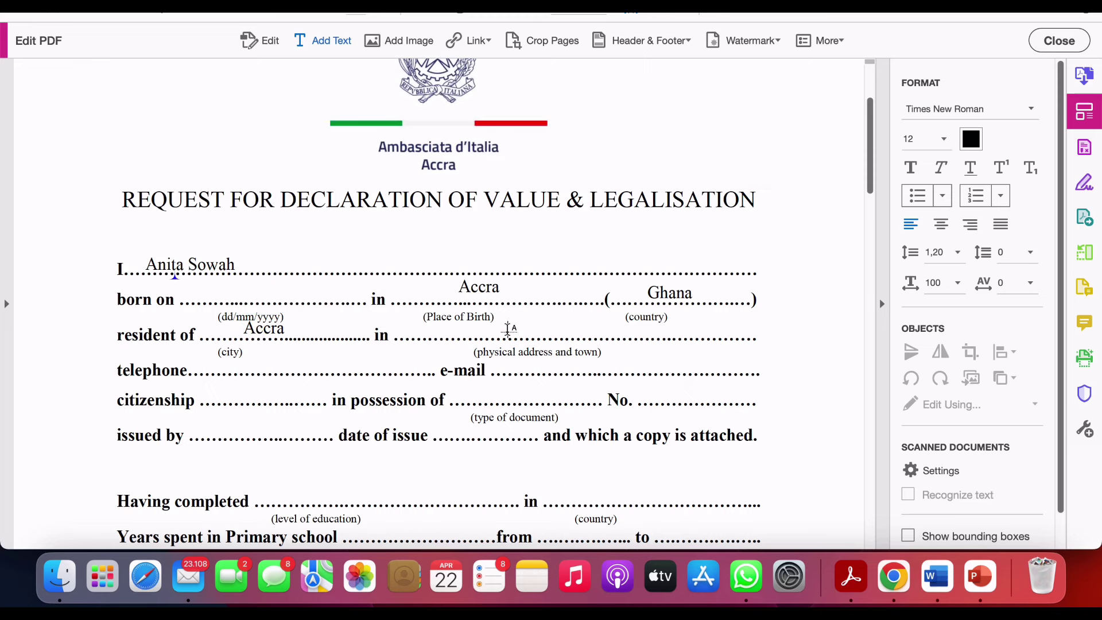
# - Enter a placeholder physical address, the telephone prefix and the applicant's e-mail address
pyautogui.click(508, 328)
pyautogui.write('vsjjdskds;dskl')
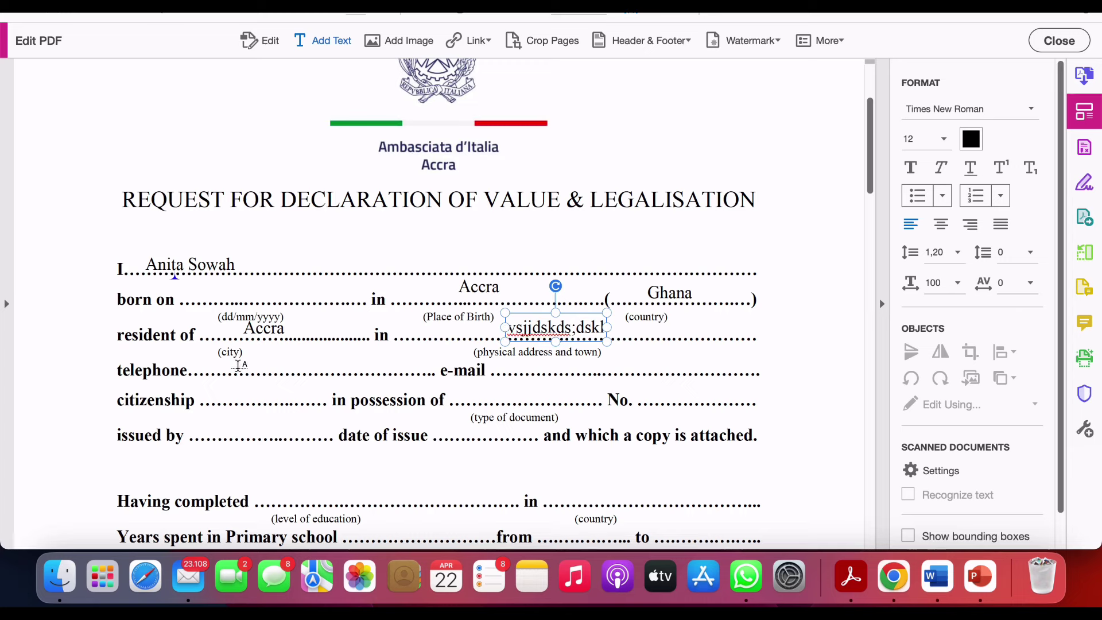
pyautogui.press('Escape')
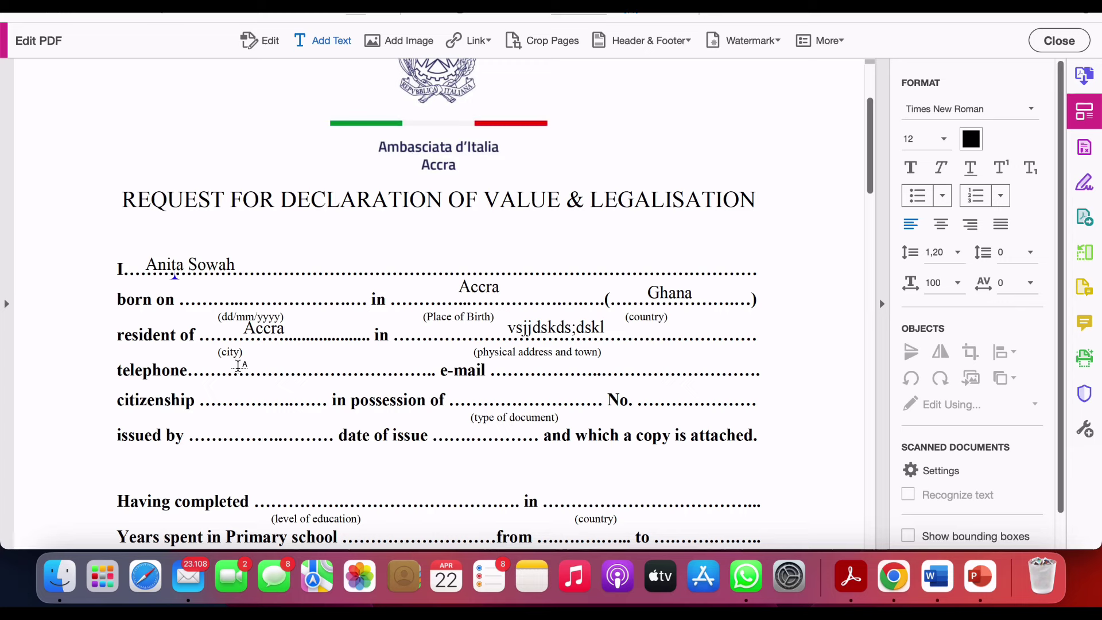
pyautogui.click(239, 366)
pyautogui.write('+233')
pyautogui.click(546, 368)
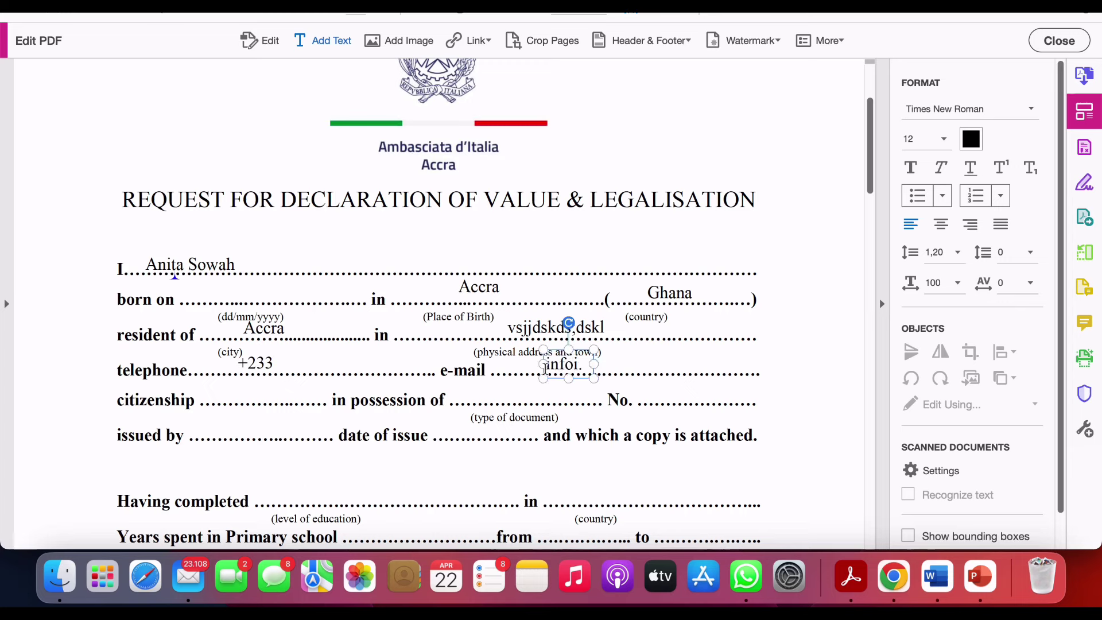
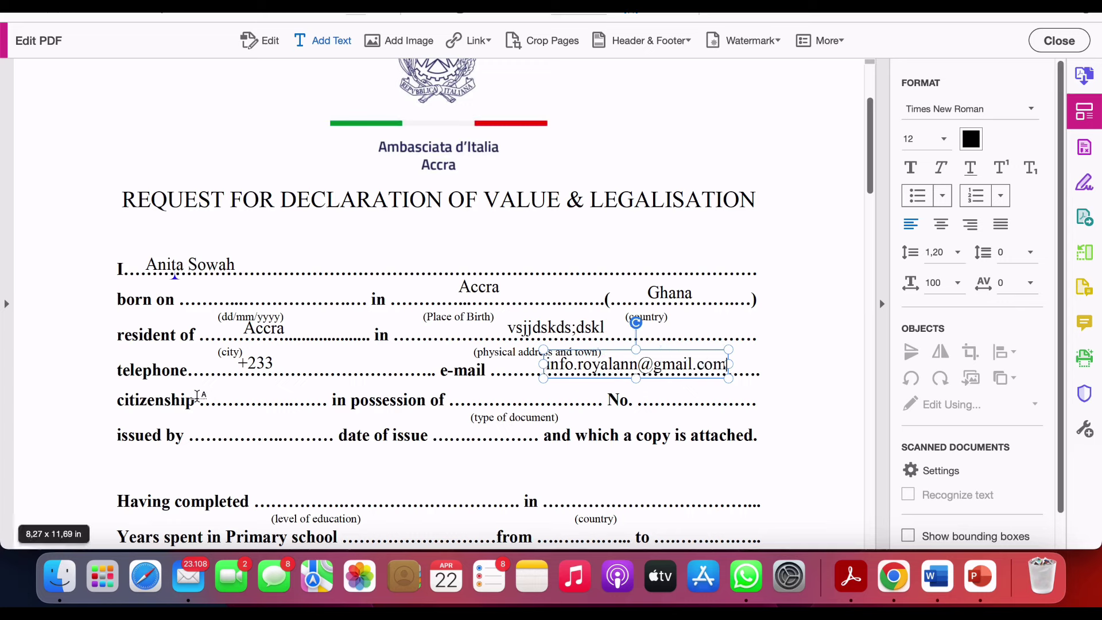
# - Enter citizenship Ghanaian and document type passport on the form
pyautogui.click(215, 396)
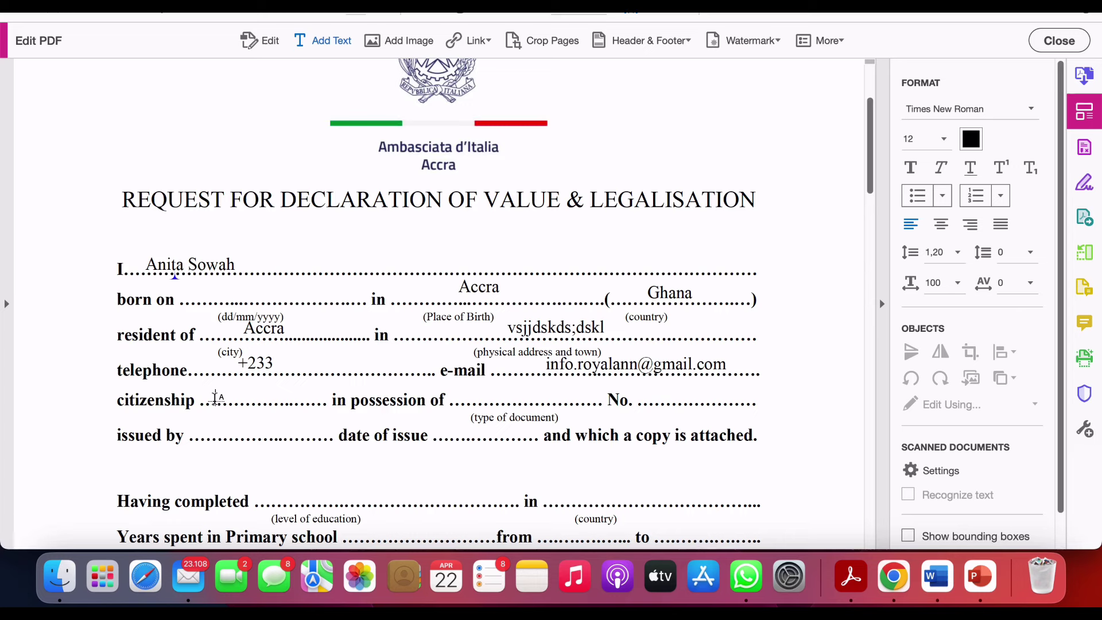
pyautogui.click(215, 396)
pyautogui.write('Ghan')
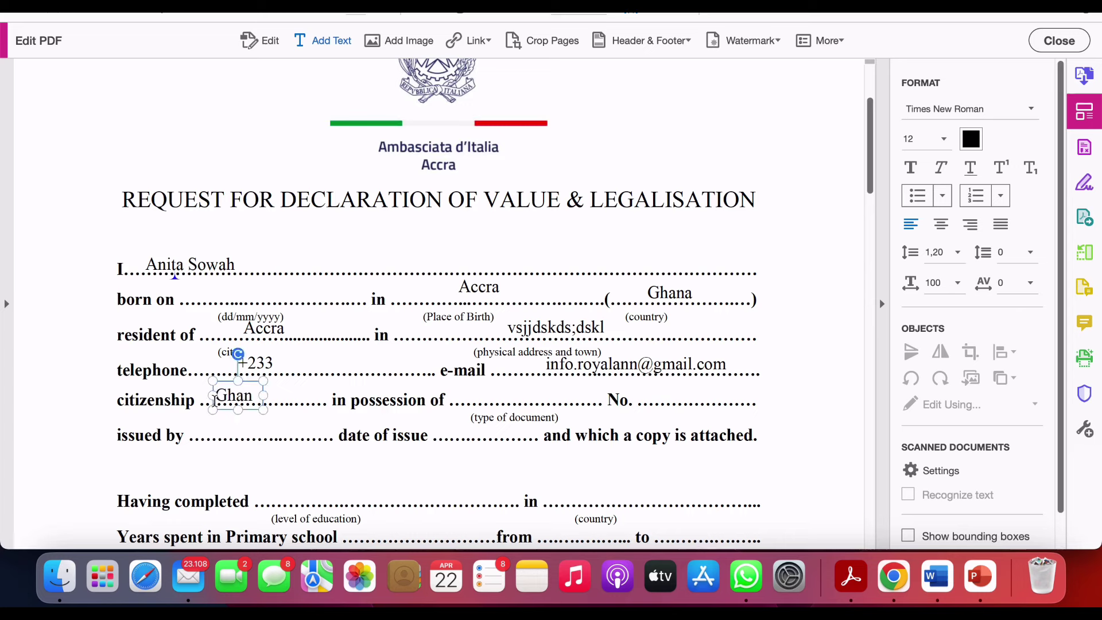
pyautogui.write('aian')
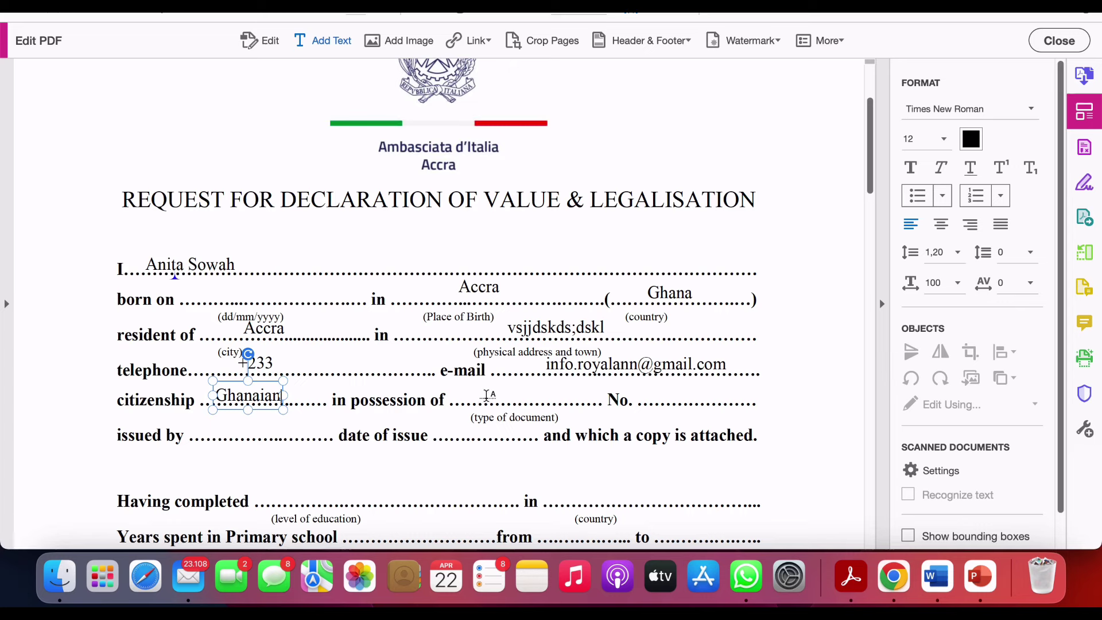
pyautogui.click(487, 396)
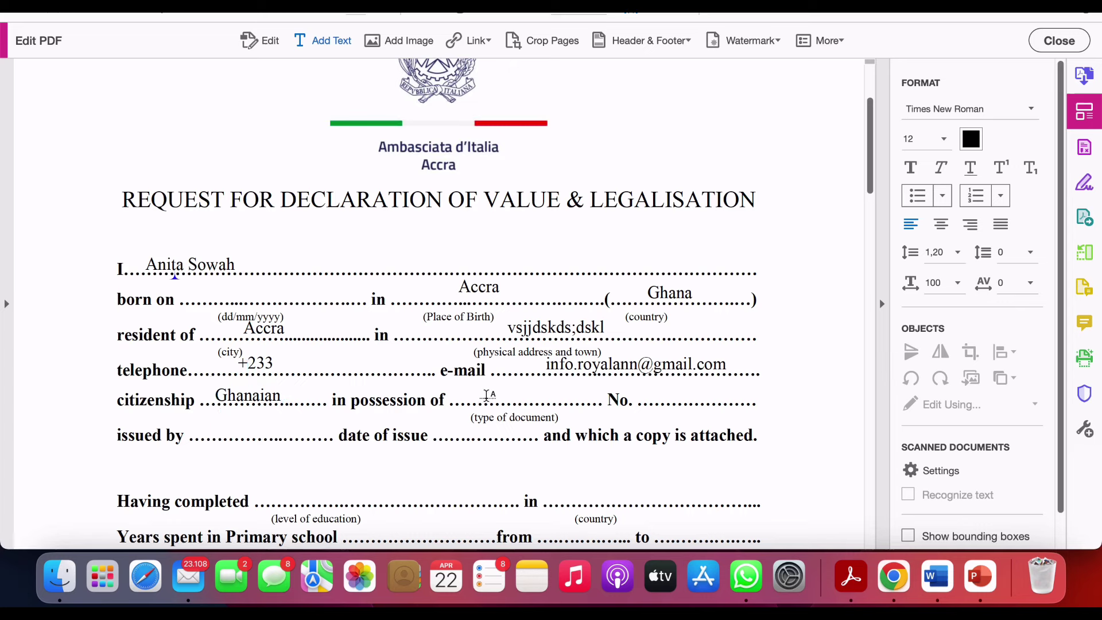
pyautogui.click(487, 396)
pyautogui.write('passp')
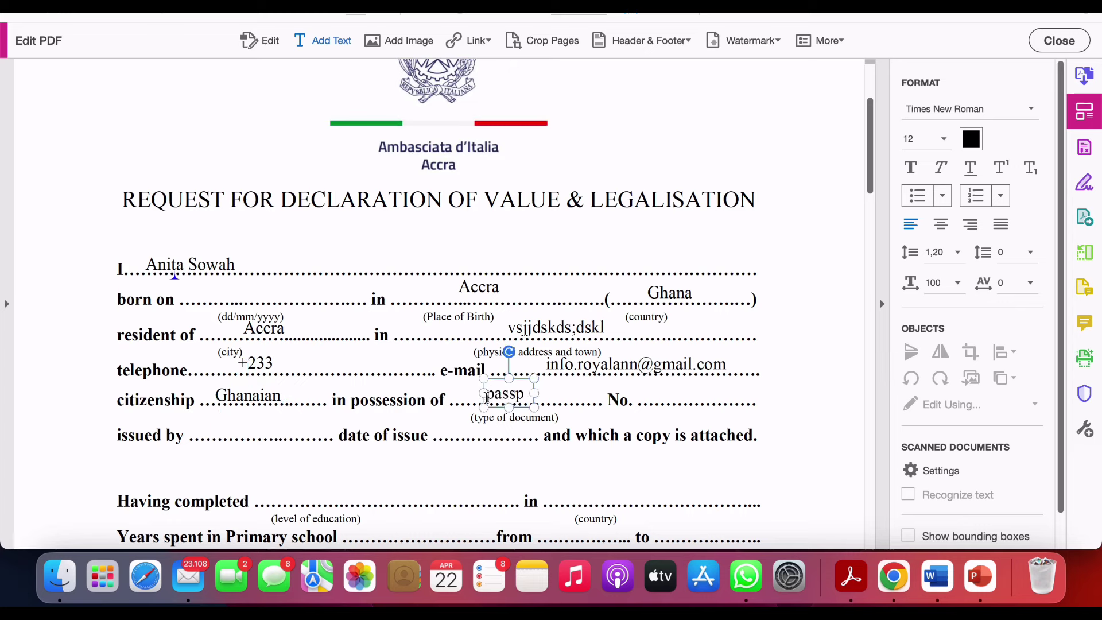
pyautogui.write('ort')
# - Add a placeholder document number and start the issued-by and date-of-issue lines
pyautogui.click(648, 404)
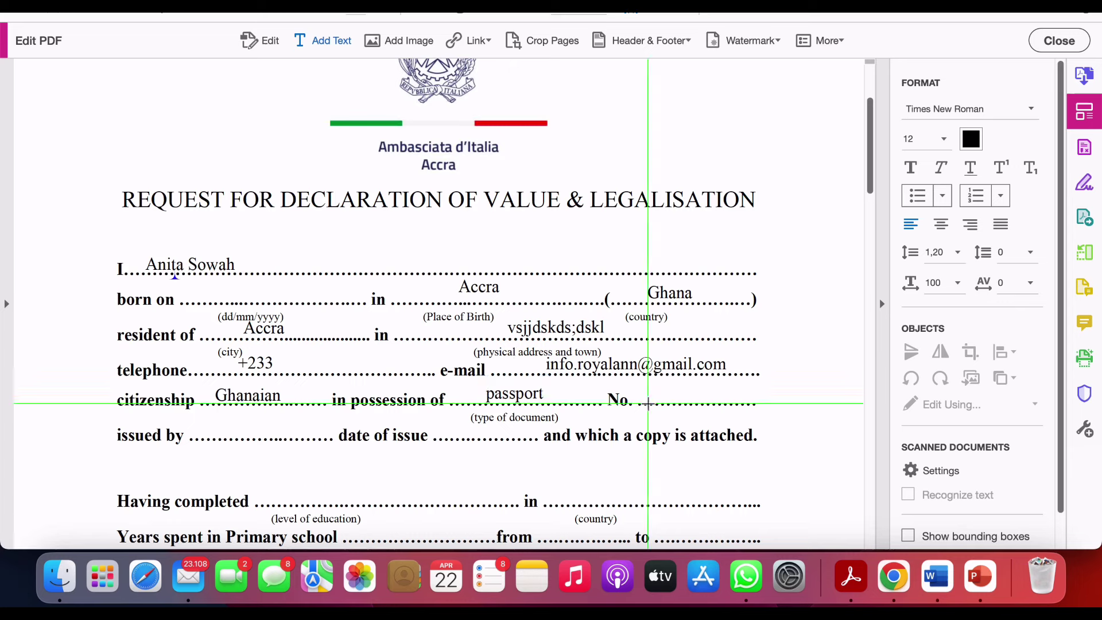
pyautogui.click(648, 400)
pyautogui.write('yuuio')
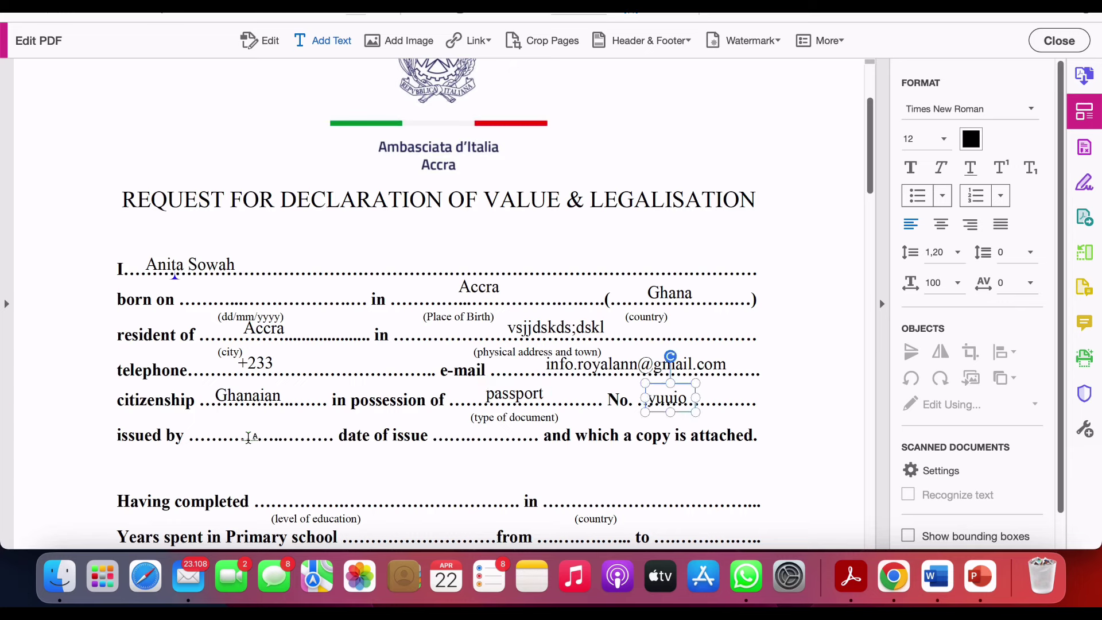
pyautogui.click(249, 438)
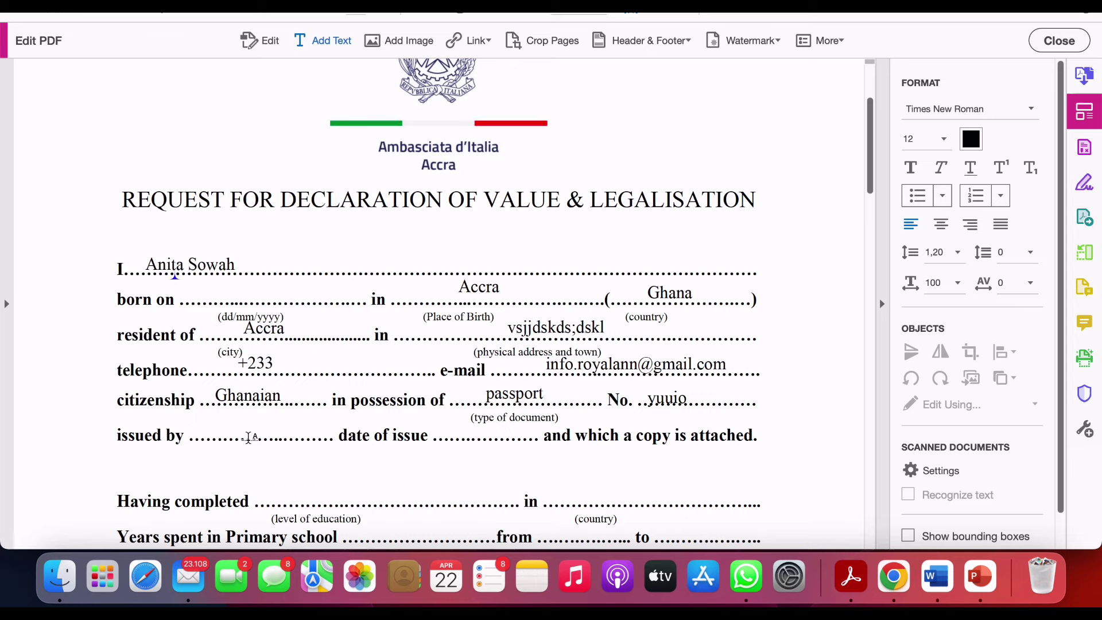
pyautogui.click(221, 436)
pyautogui.click(459, 435)
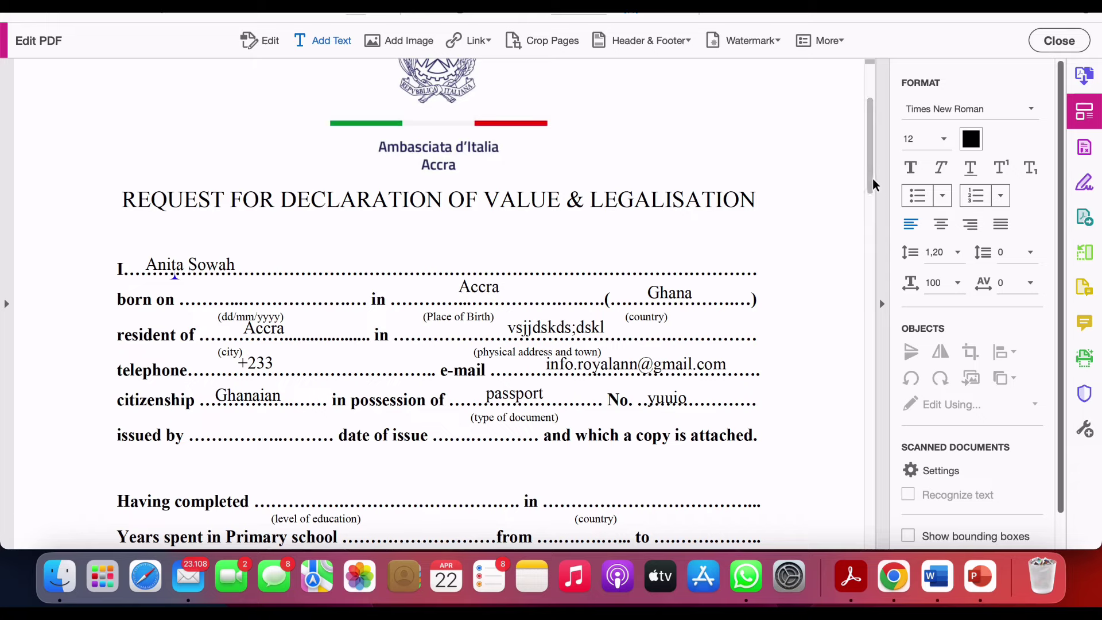
# - Scroll down to the 'Having completed' and years-of-education rows
pyautogui.moveTo(874, 184); pyautogui.dragTo(880, 260)
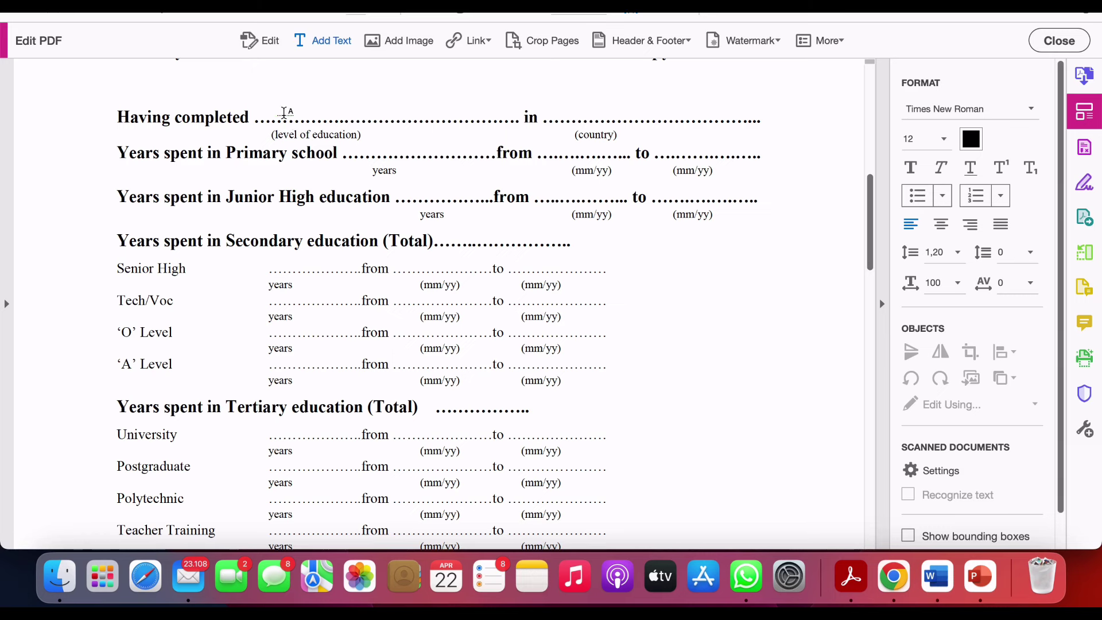
# - Enter 'Bachelors degree' as education level, Ghana as country, and 6 primary school years
pyautogui.click(285, 112)
pyautogui.write('Bac')
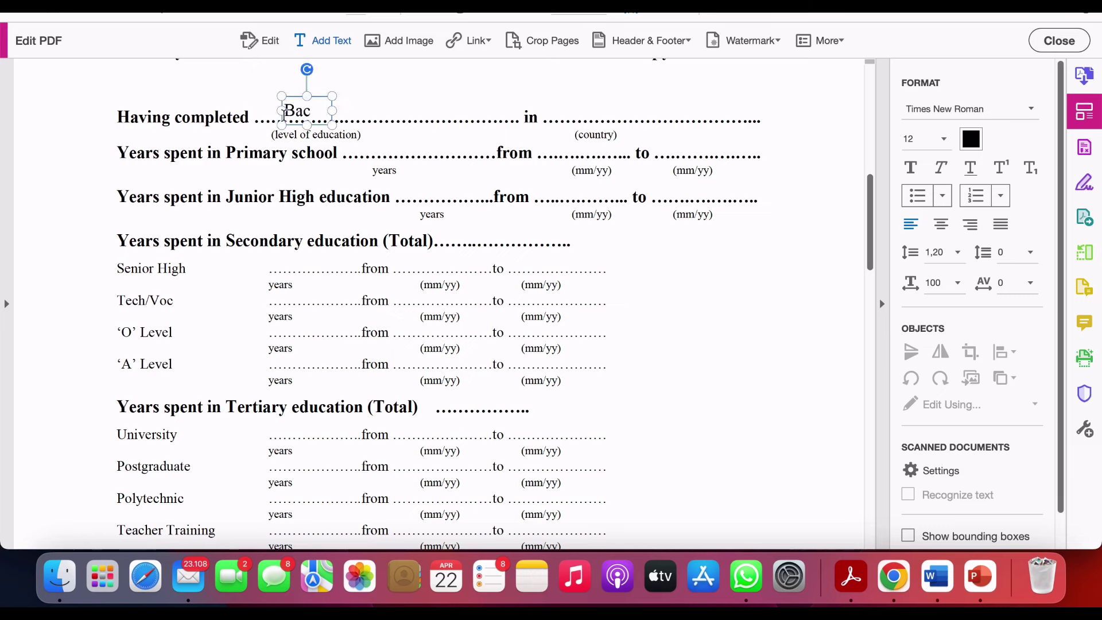
pyautogui.write('helors')
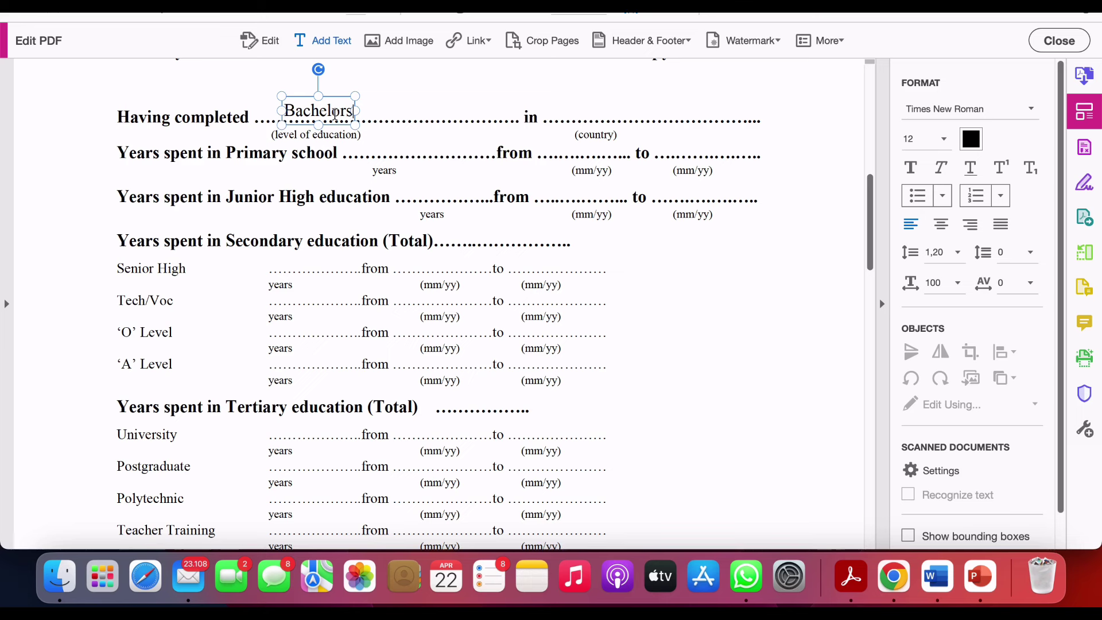
pyautogui.write(' degree')
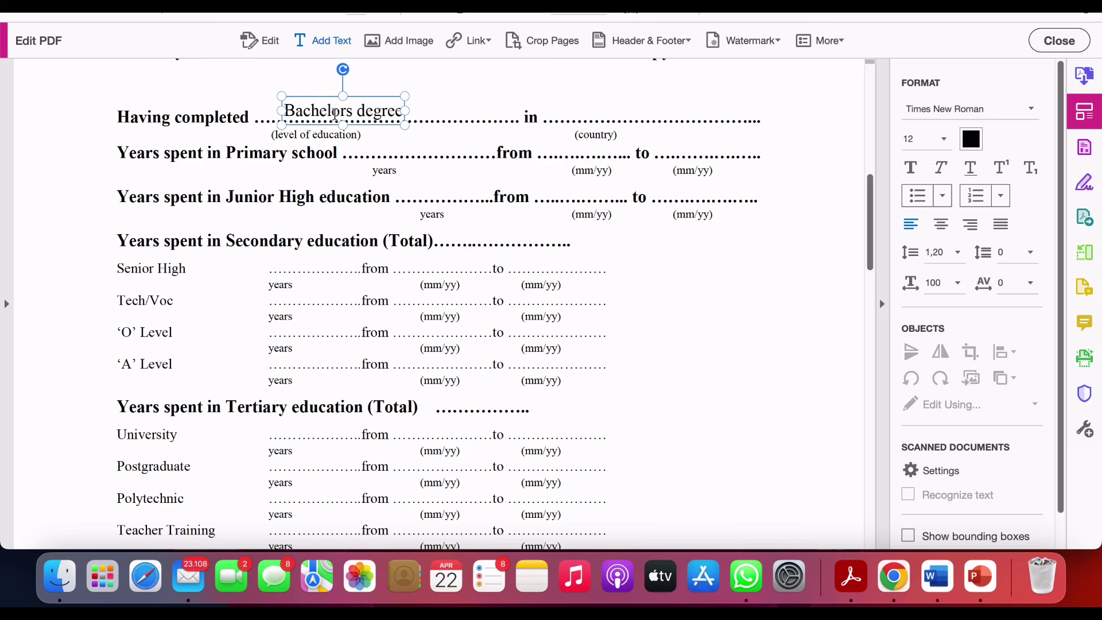
pyautogui.click(579, 111)
pyautogui.write('Ghana')
pyautogui.click(198, 164)
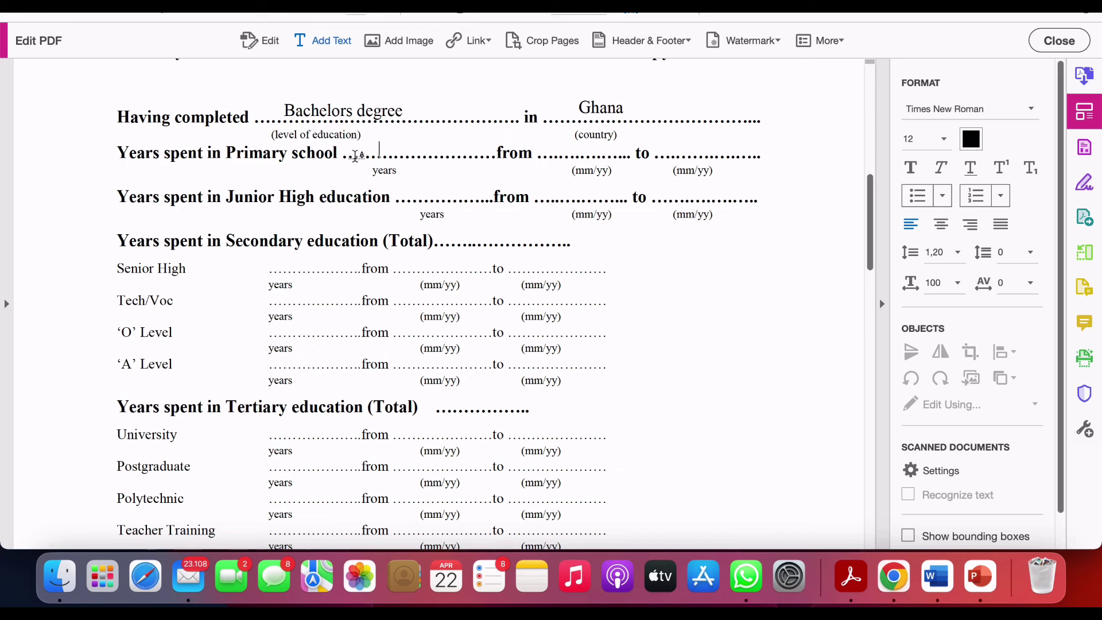
pyautogui.click(379, 165)
pyautogui.write('6')
pyautogui.click(551, 151)
# - Type 3 on the Junior High education years line
pyautogui.click(678, 153)
pyautogui.click(437, 195)
pyautogui.write('3')
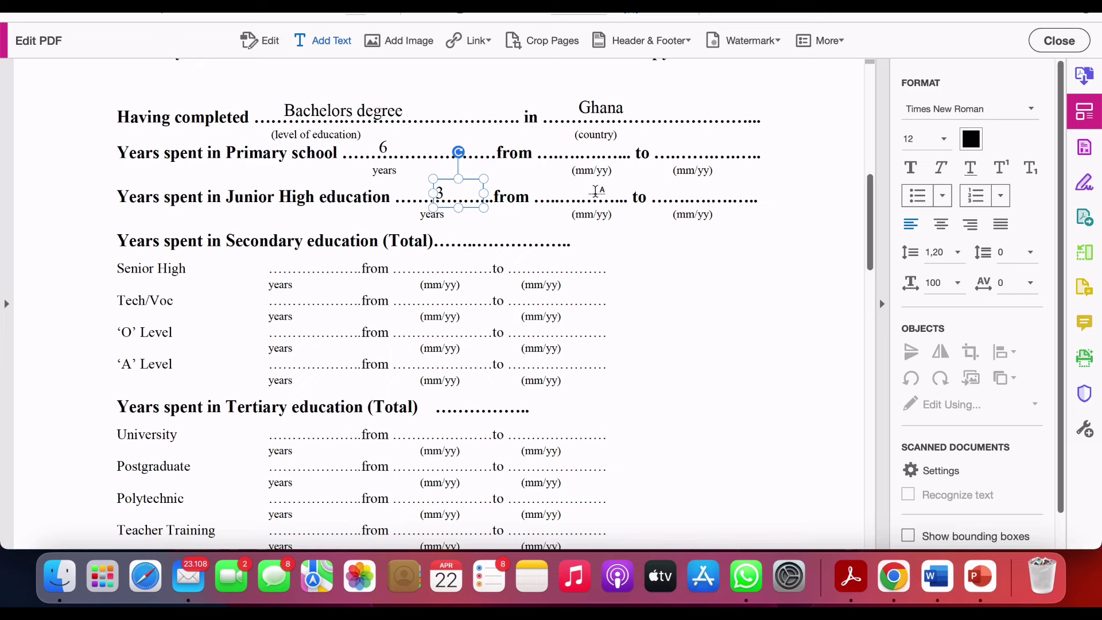
pyautogui.click(598, 191)
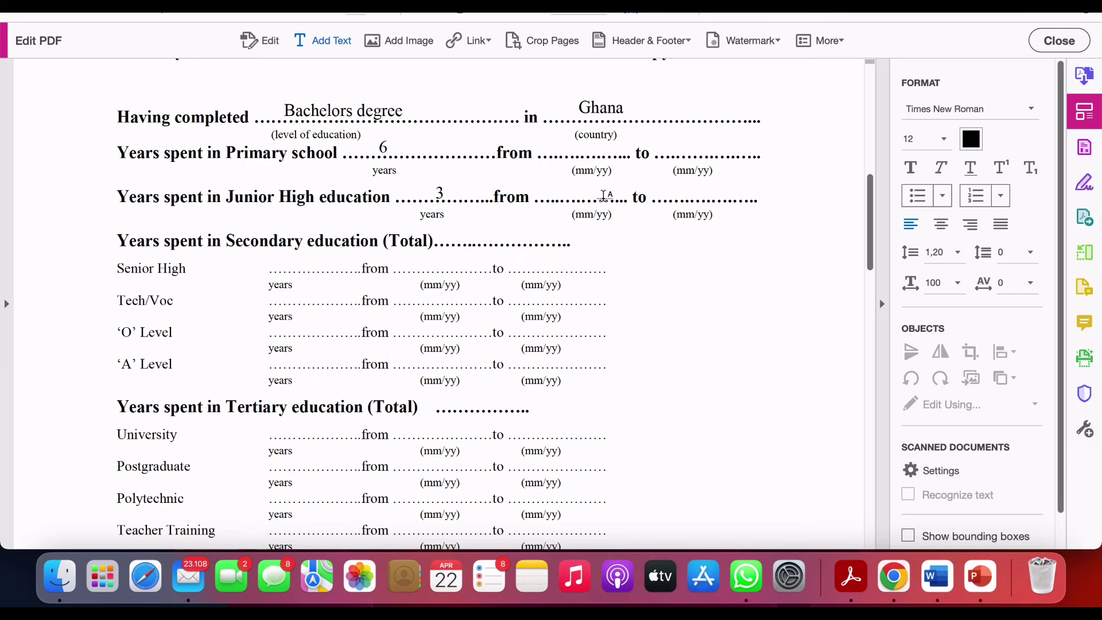
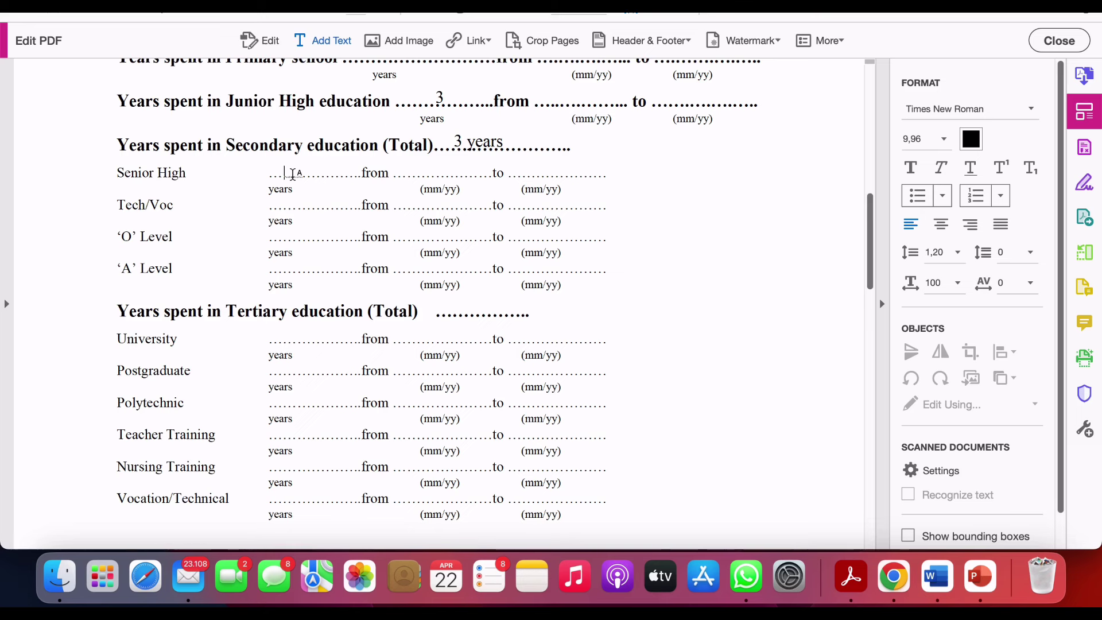
# - Enter 3 years for Senior High and 5 years as the tertiary total
pyautogui.write('3')
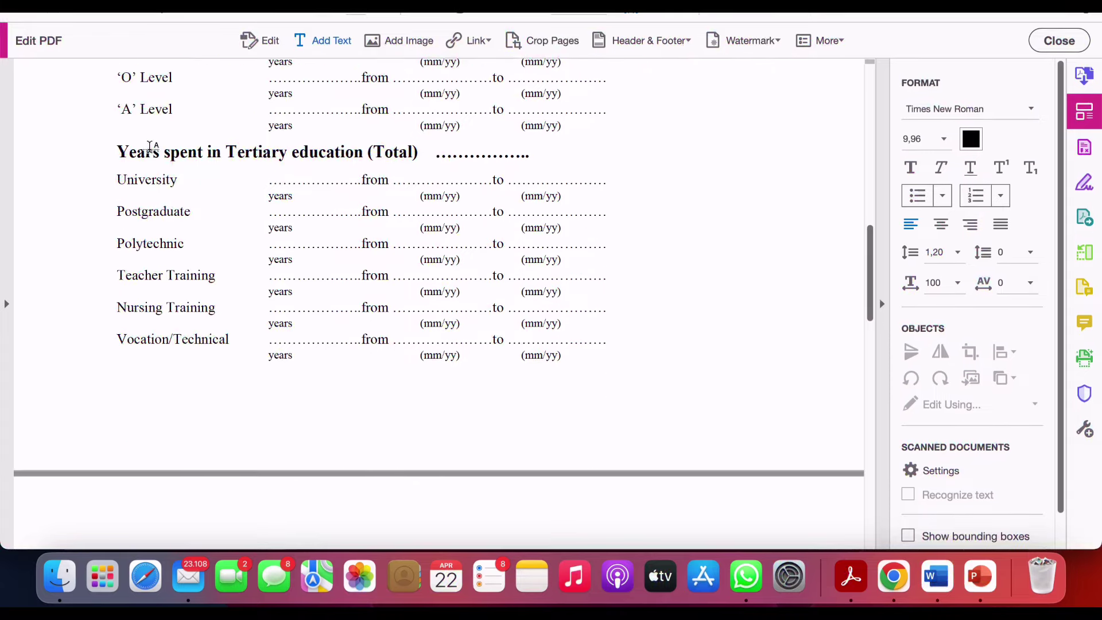
pyautogui.click(444, 154)
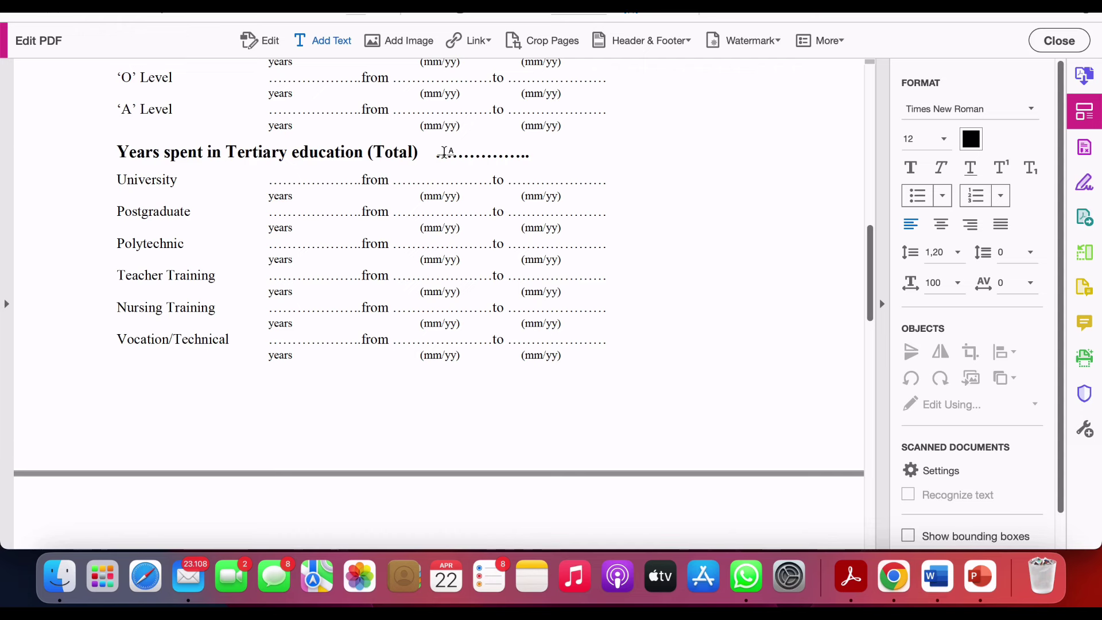
pyautogui.click(444, 152)
pyautogui.write('5 years')
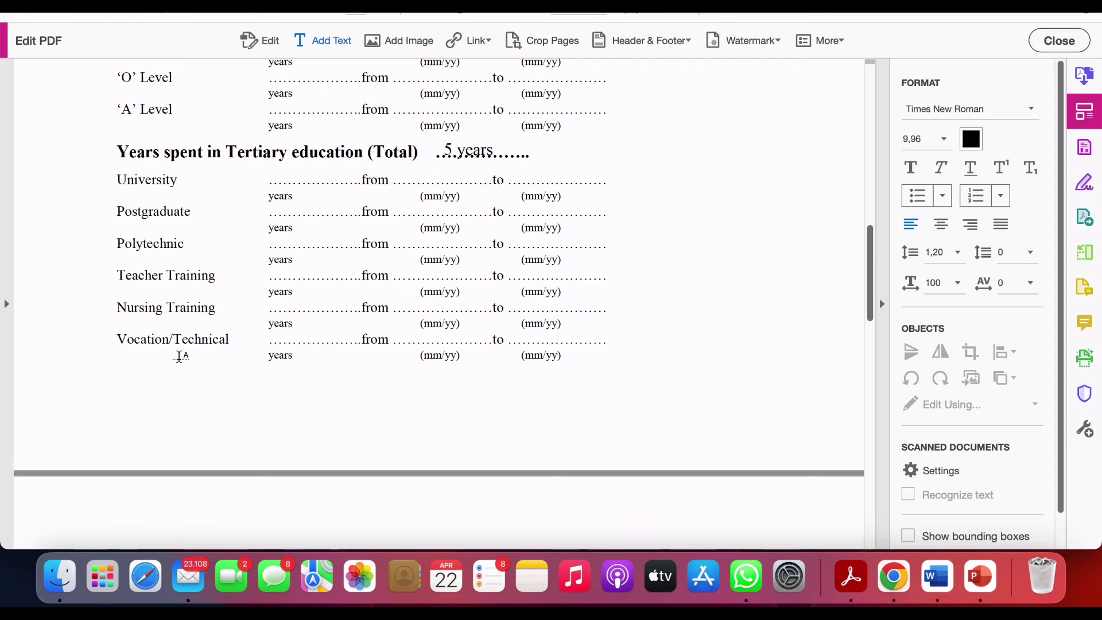
# - Enter 3 for Vocation/Technical and 2 for University
pyautogui.click(285, 342)
pyautogui.write('3')
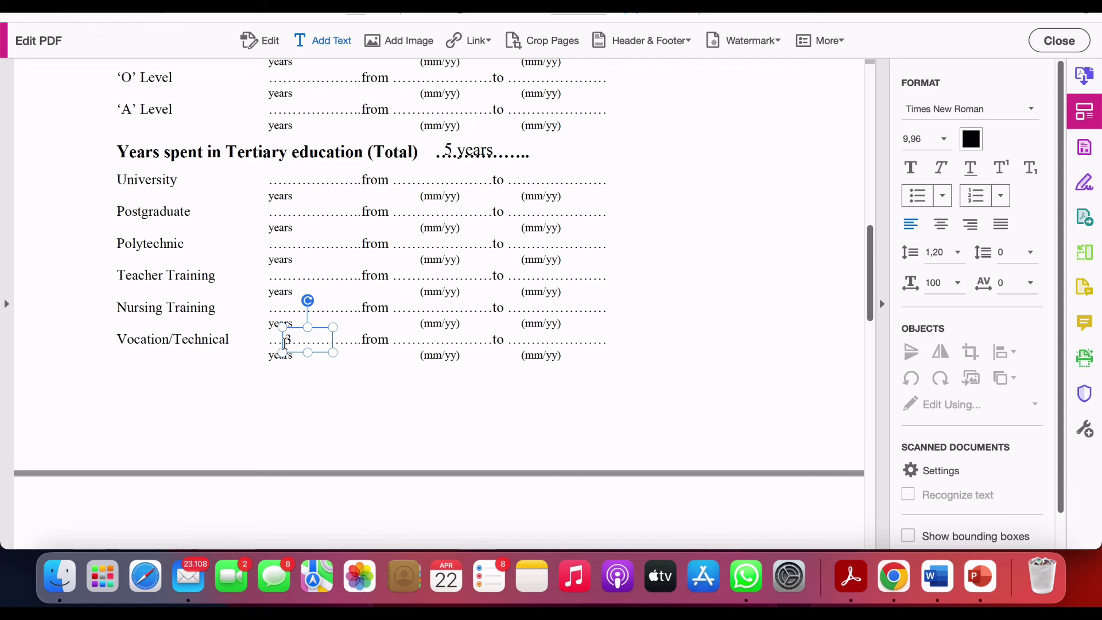
pyautogui.click(289, 180)
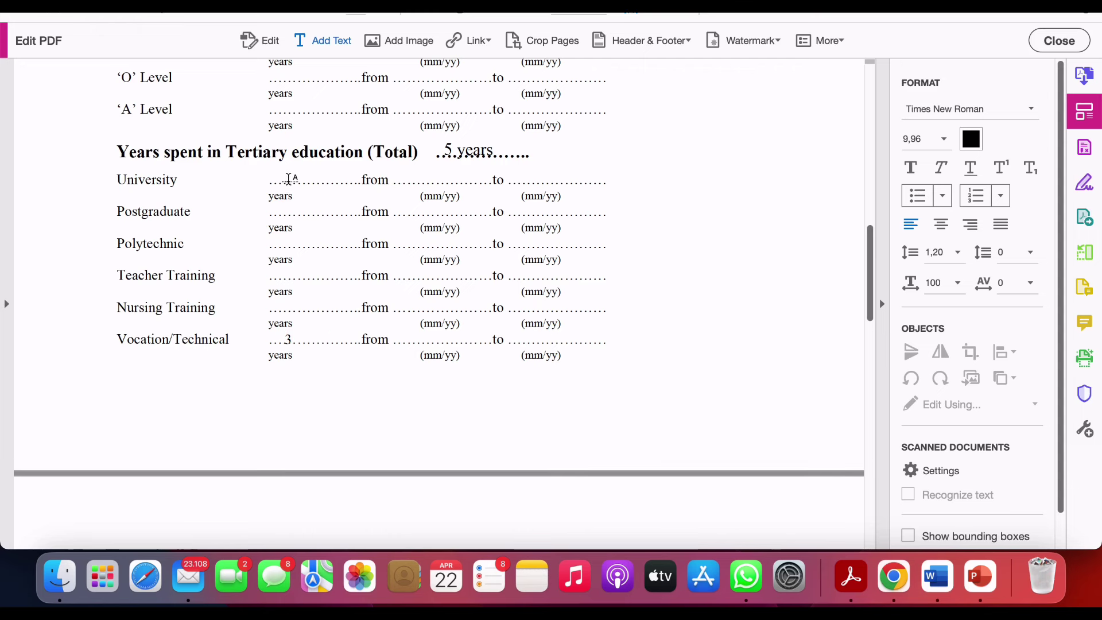
pyautogui.click(288, 180)
pyautogui.write('3')
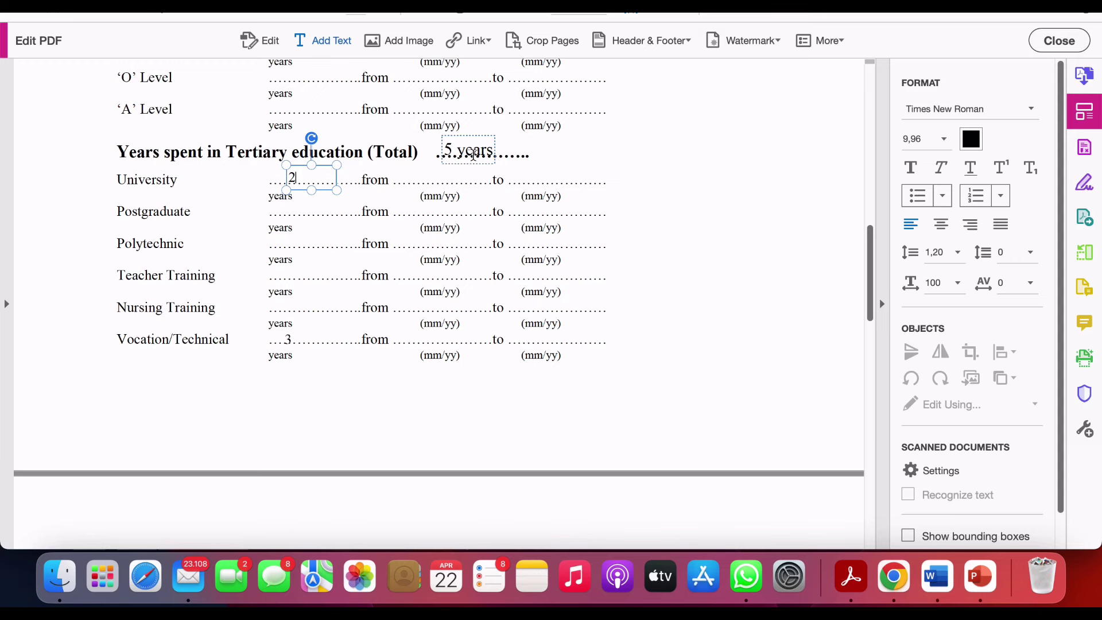
# - Scroll down to the request checkboxes and discard an empty entry in the University enrolment box
pyautogui.scroll(-3, 470, 156)
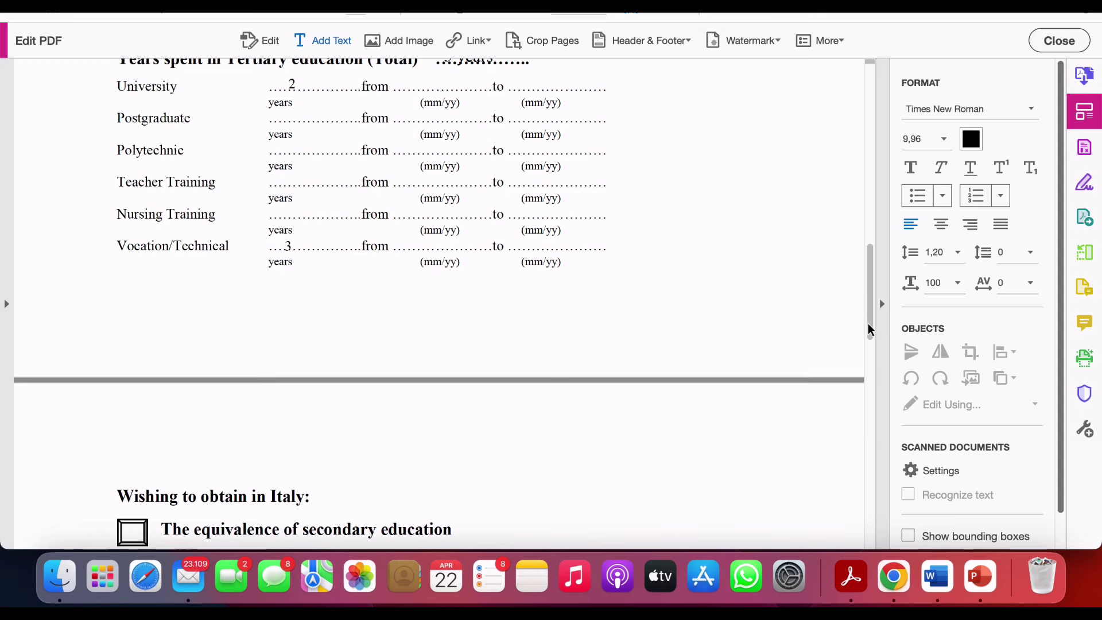
pyautogui.moveTo(868, 322); pyautogui.dragTo(869, 387)
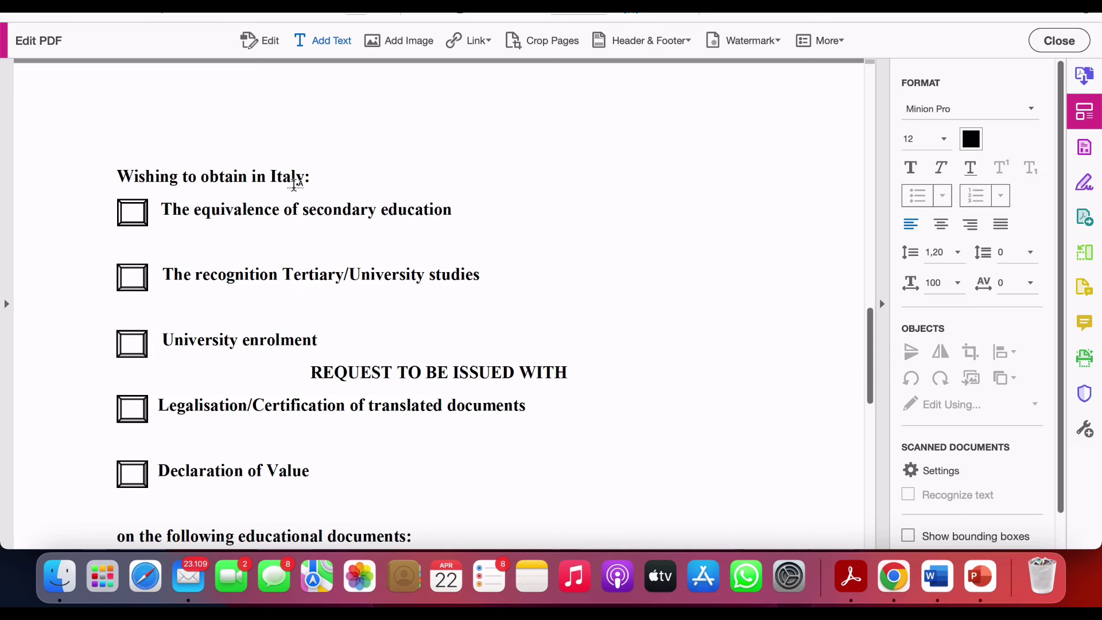
pyautogui.click(132, 347)
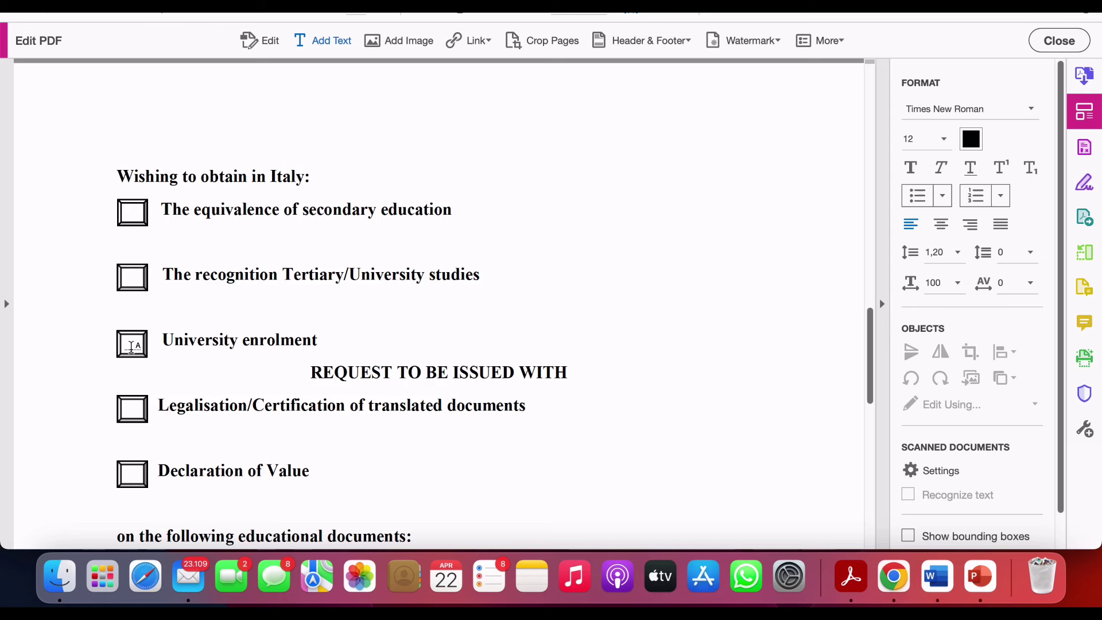
pyautogui.press('Escape')
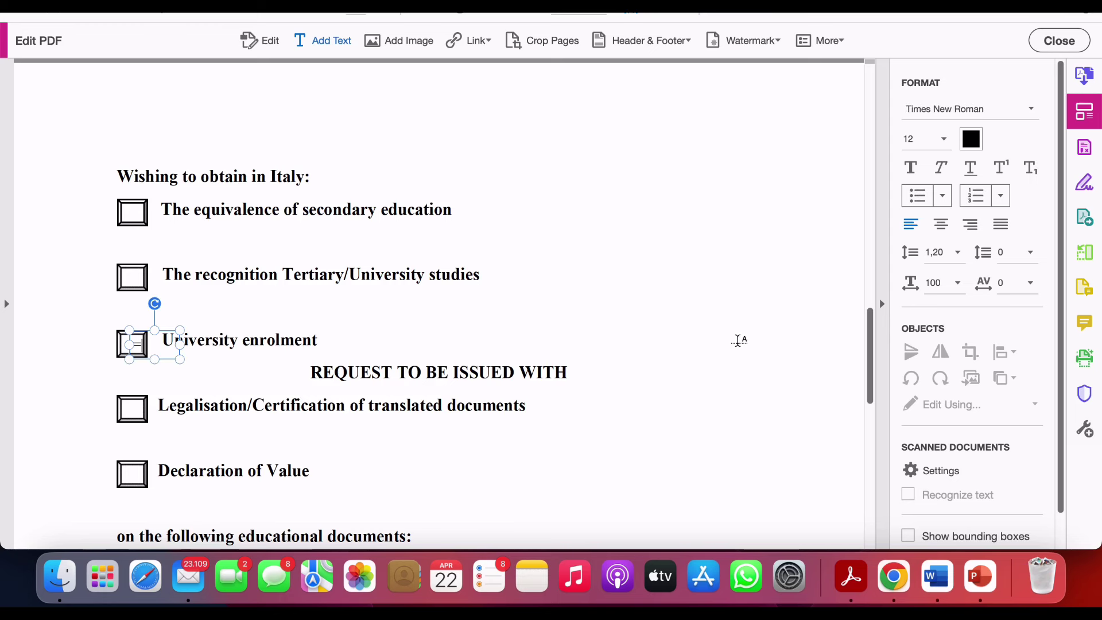
pyautogui.scroll(-3, 825, 412)
pyautogui.click(664, 341)
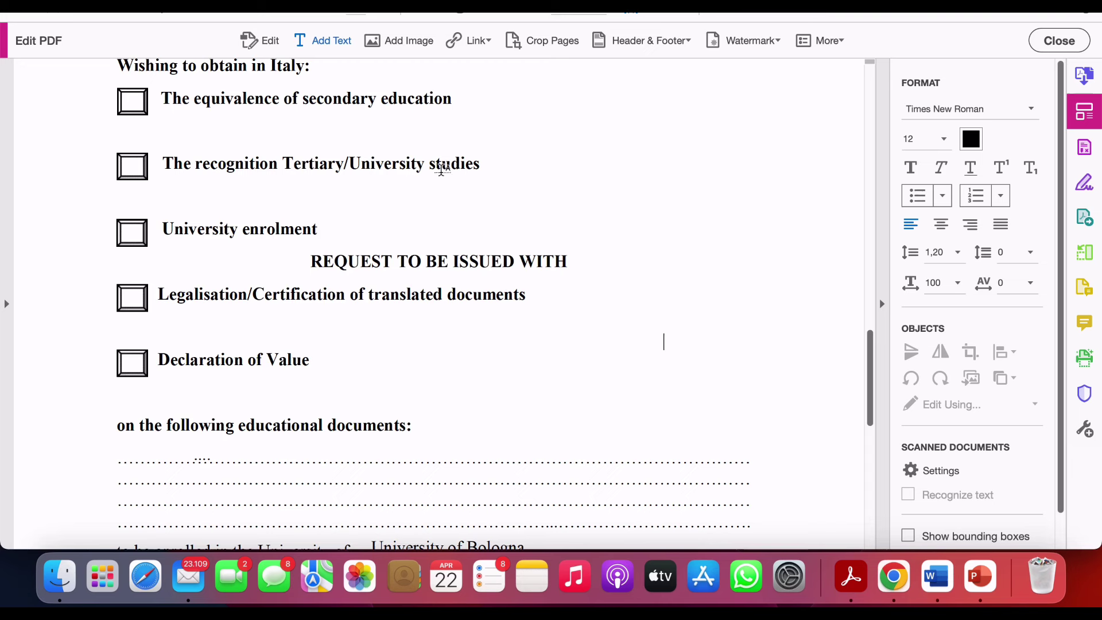
# - Type yes in the Legalisation/Certification and Declaration of Value checkboxes
pyautogui.click(132, 294)
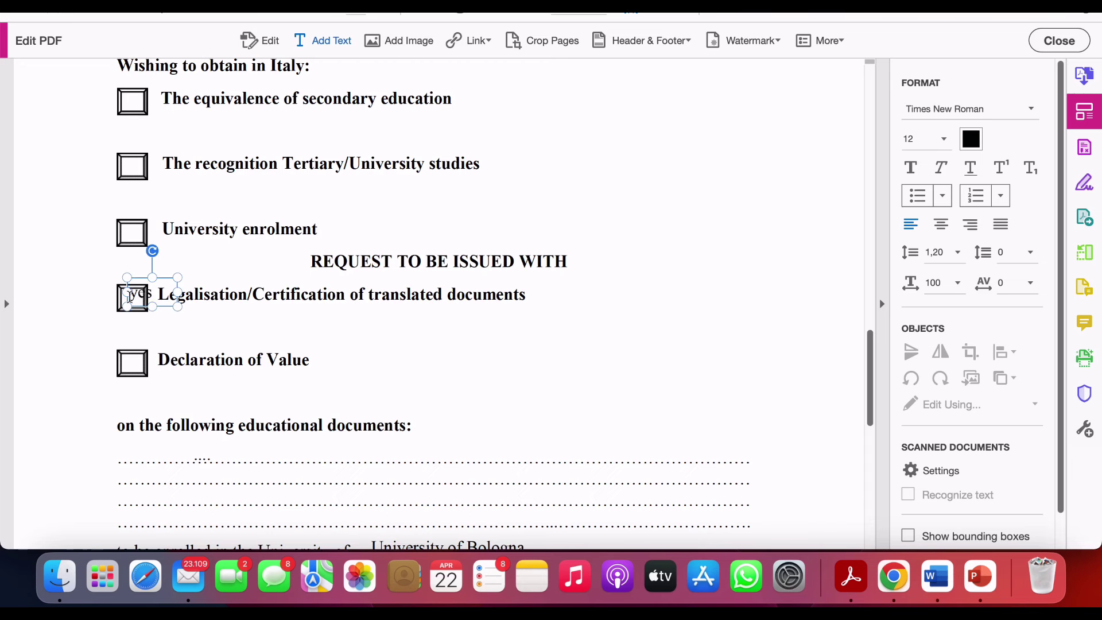
pyautogui.write('yes')
pyautogui.click(139, 369)
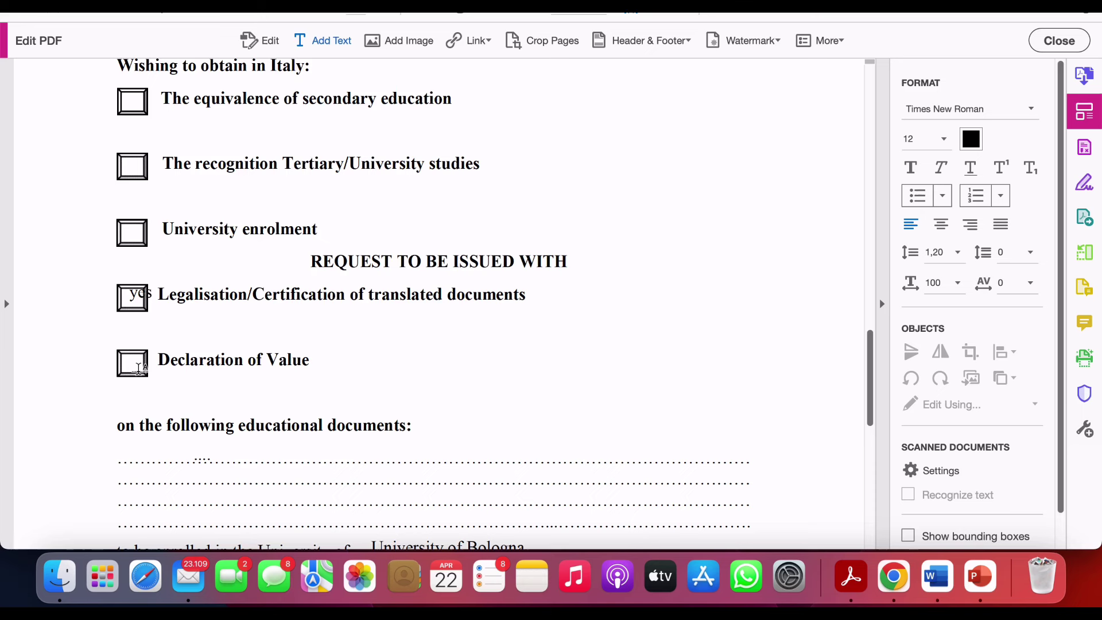
pyautogui.click(138, 369)
pyautogui.write('yes')
pyautogui.moveTo(868, 413); pyautogui.dragTo(868, 446)
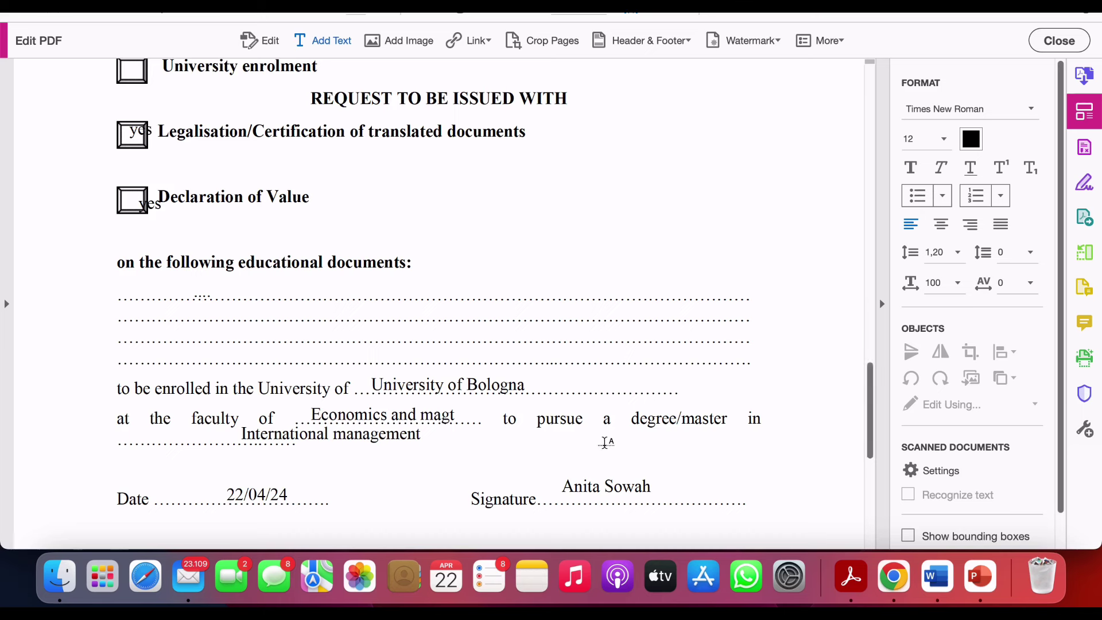
# - List the Bachelors degree certificate and University Transcripts of records as the first two documents
pyautogui.click(155, 294)
pyautogui.write('Ba')
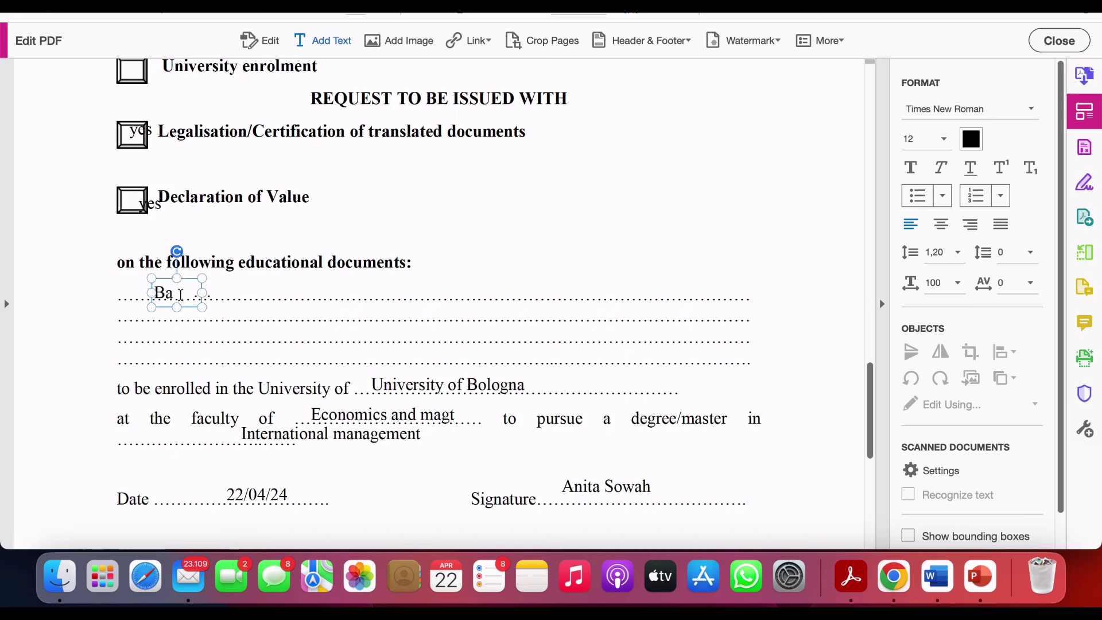
pyautogui.write('chelor')
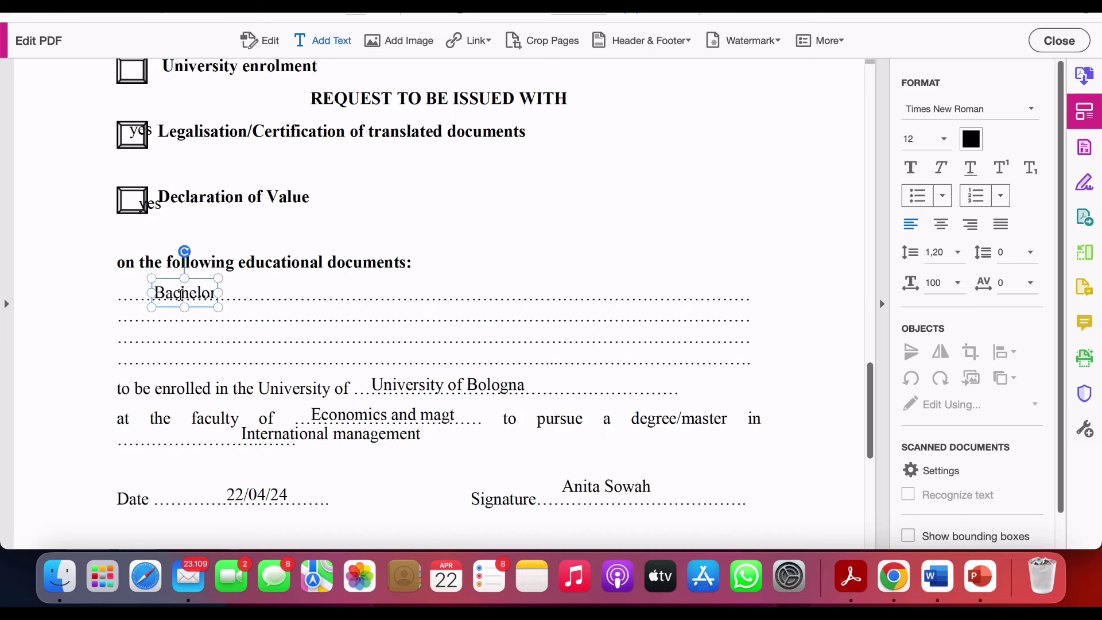
pyautogui.write('s degreee')
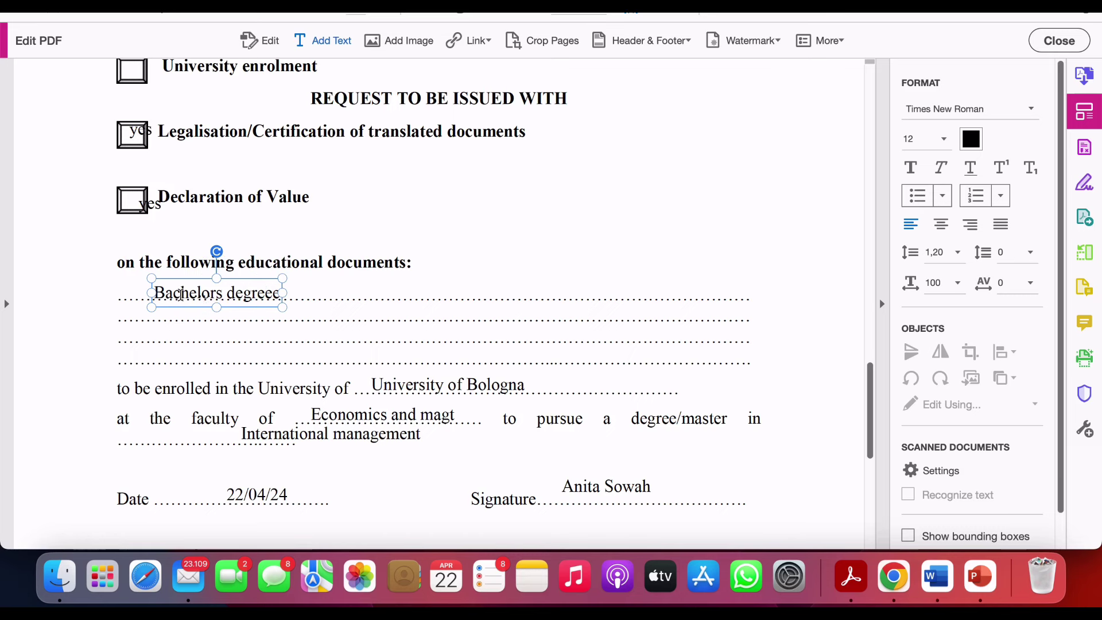
pyautogui.press('BackSpace')
pyautogui.write('in')
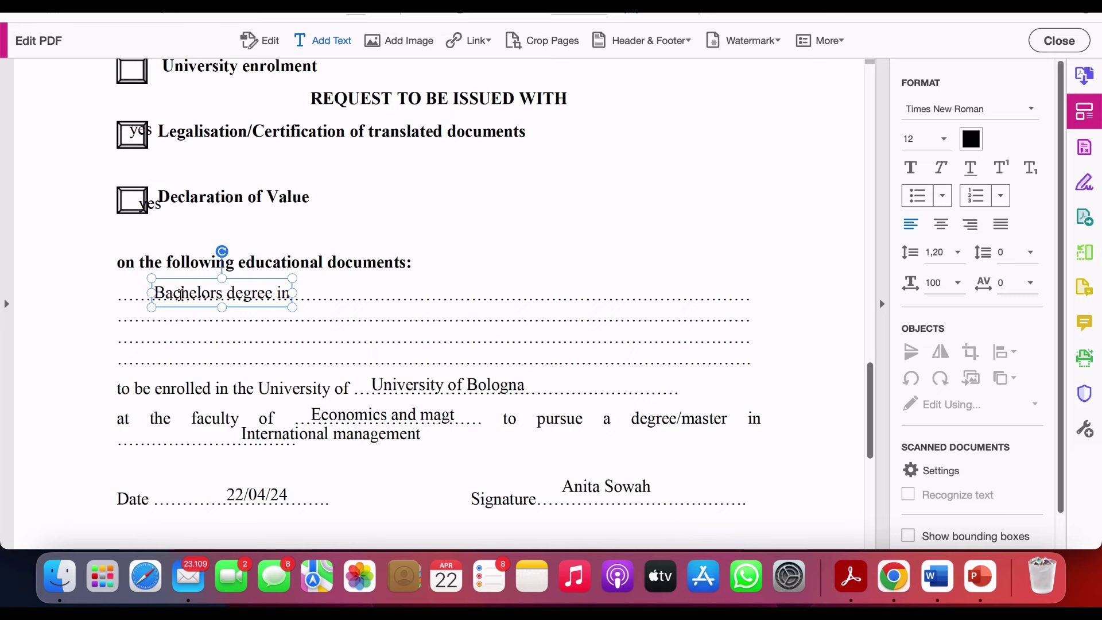
pyautogui.write('Marketing certificate')
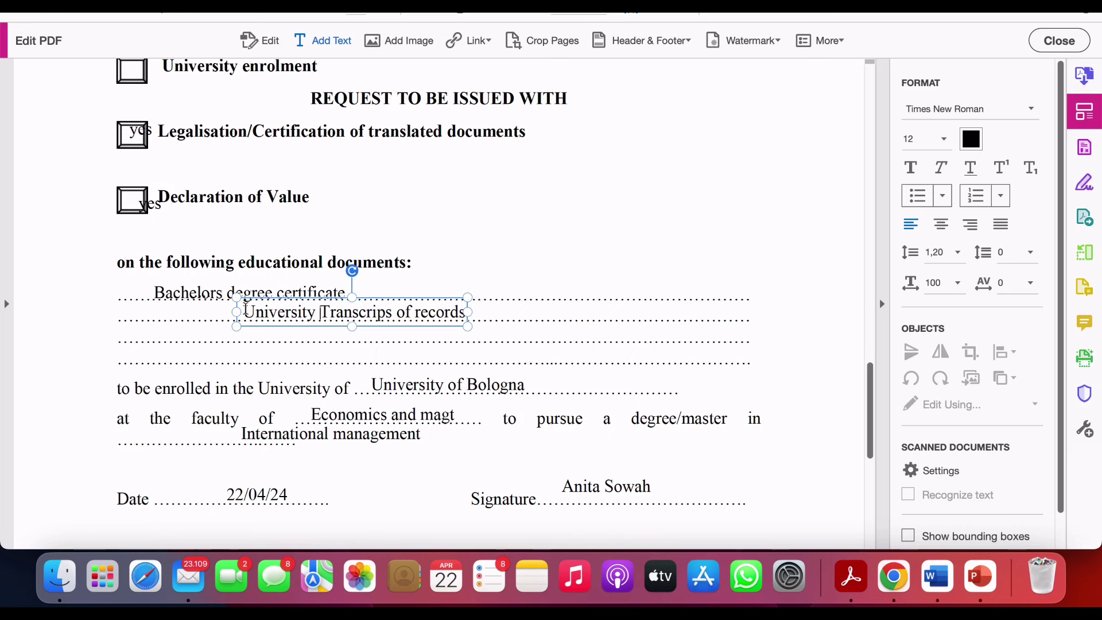
pyautogui.click(286, 331)
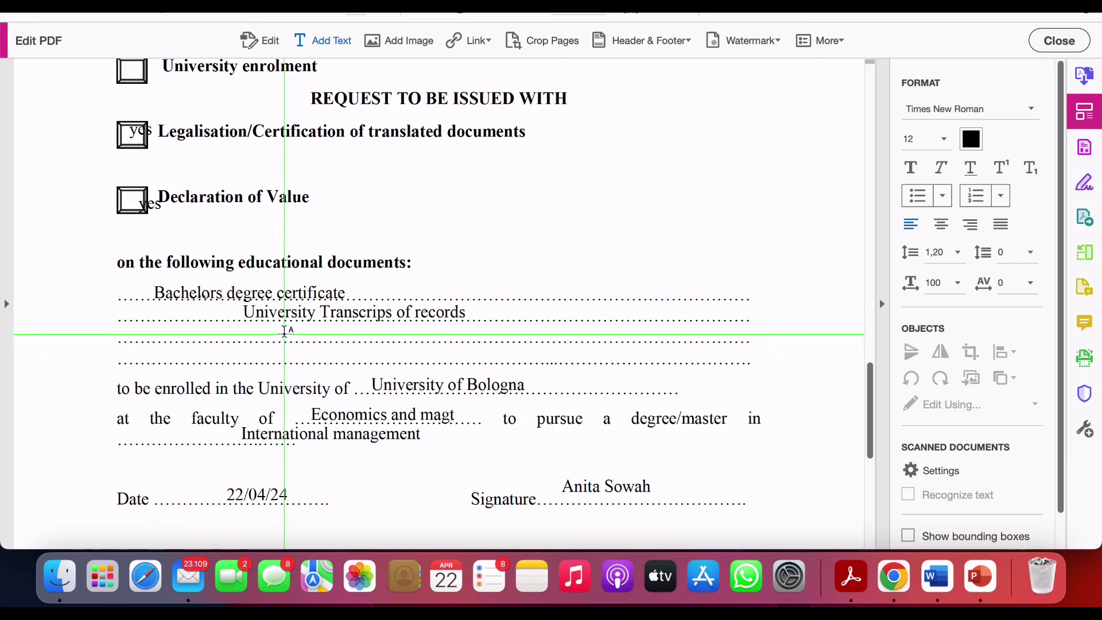
# - Add High School Diploma Certificate and 'High school report cards/ transcripts' to the documents list
pyautogui.click(285, 331)
pyautogui.write('H')
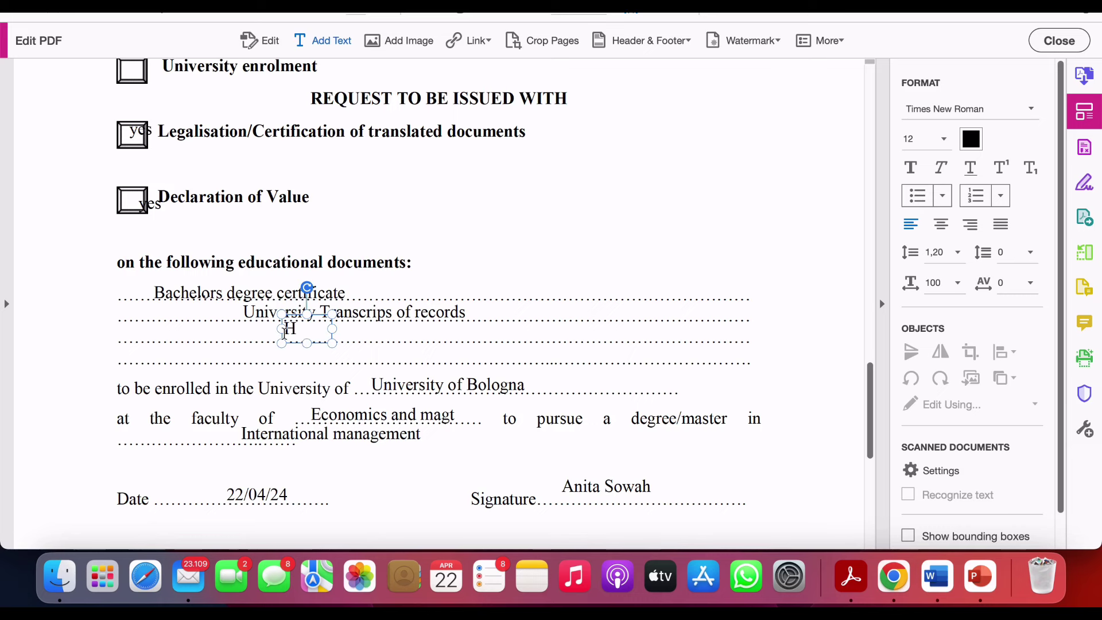
pyautogui.write('igh Sc')
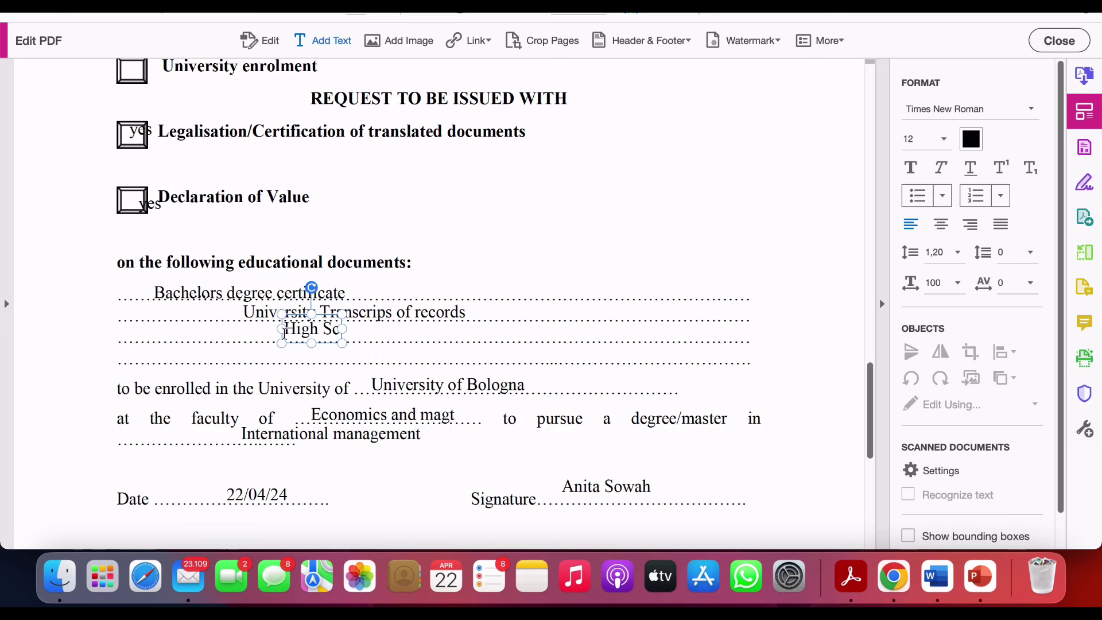
pyautogui.write('hool')
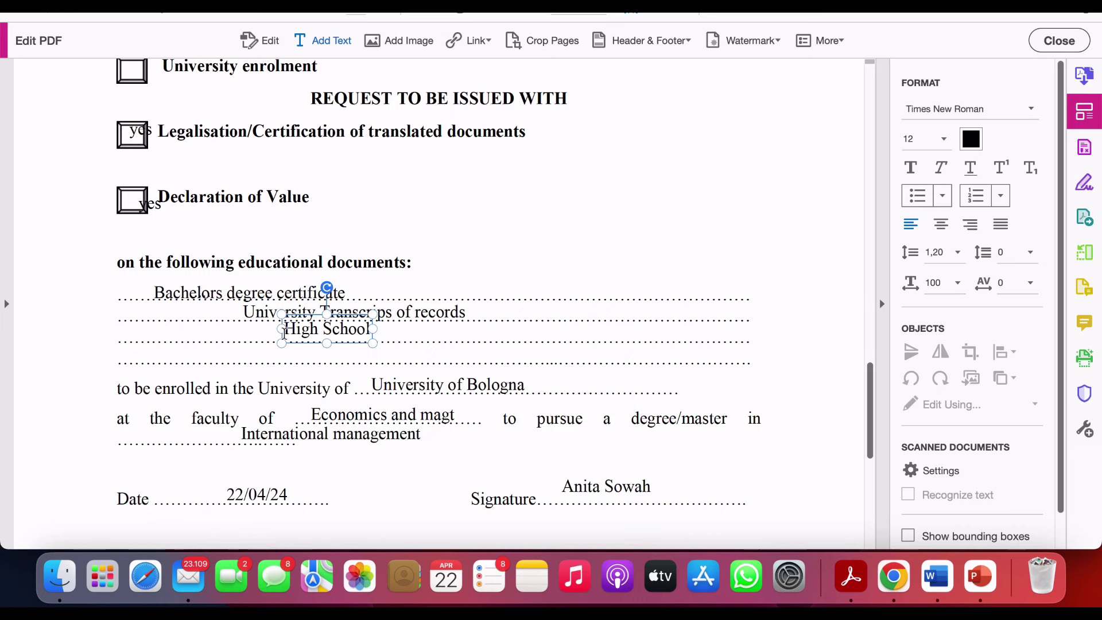
pyautogui.write('n')
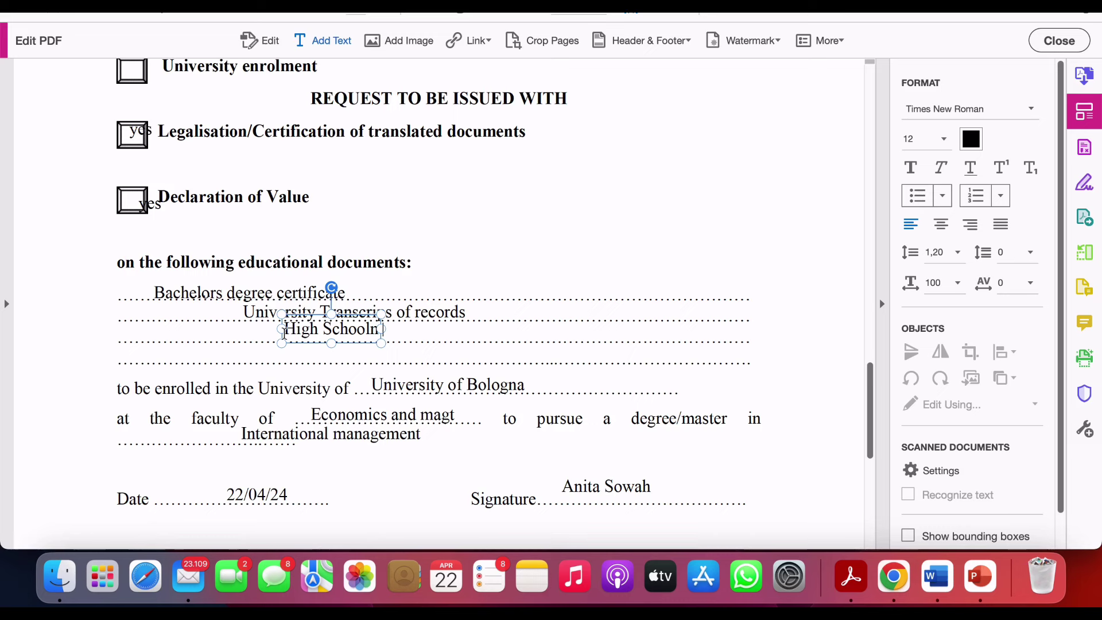
pyautogui.write(' Dip')
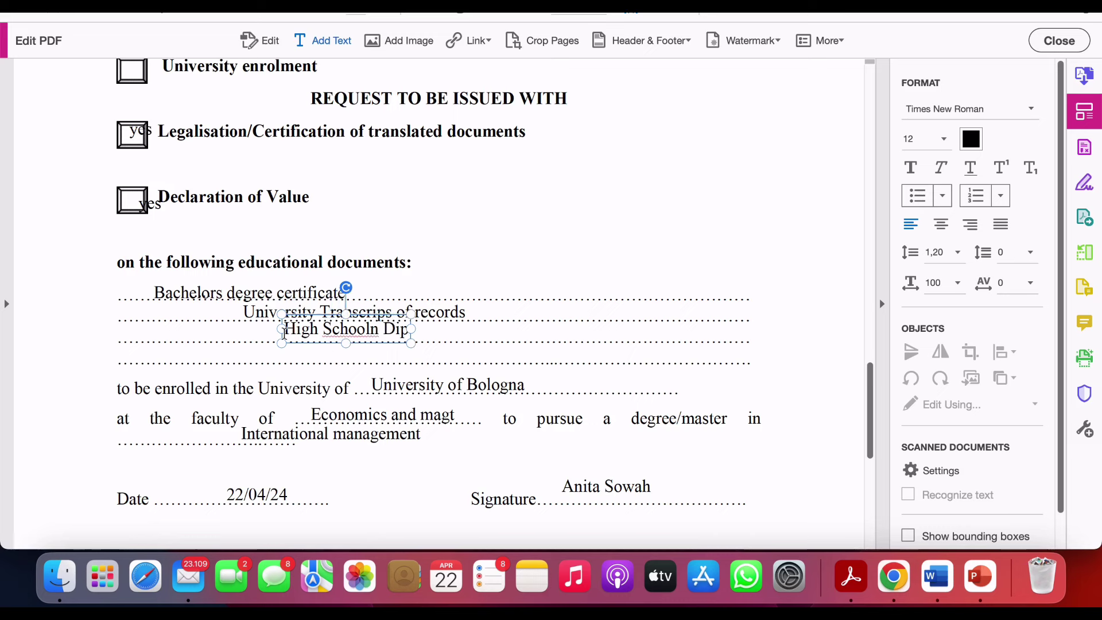
pyautogui.write('loma C')
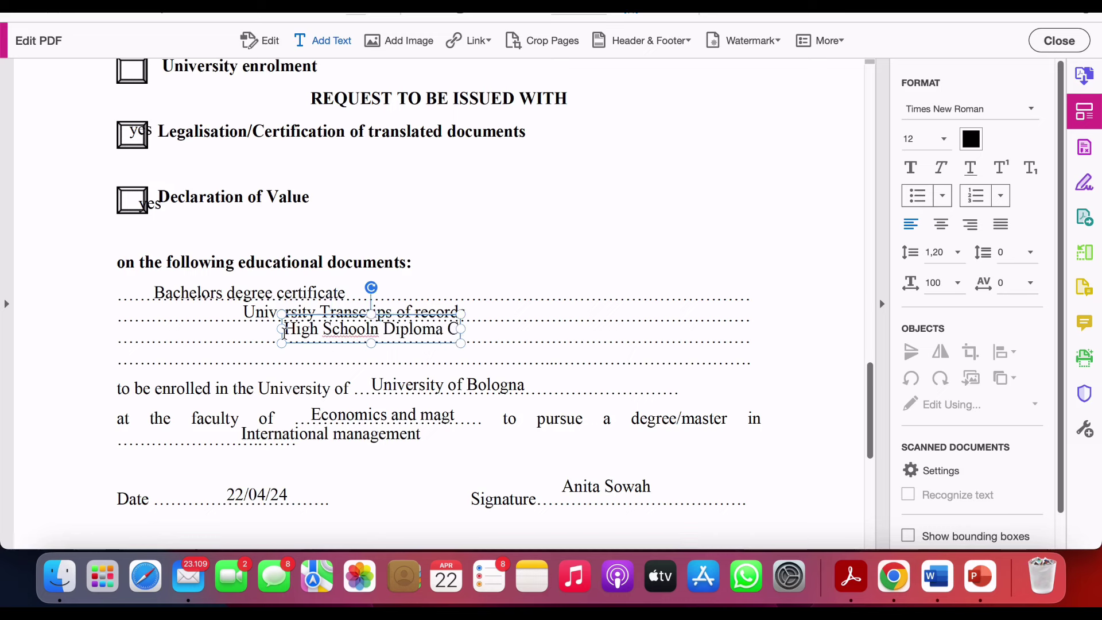
pyautogui.write('ertificate')
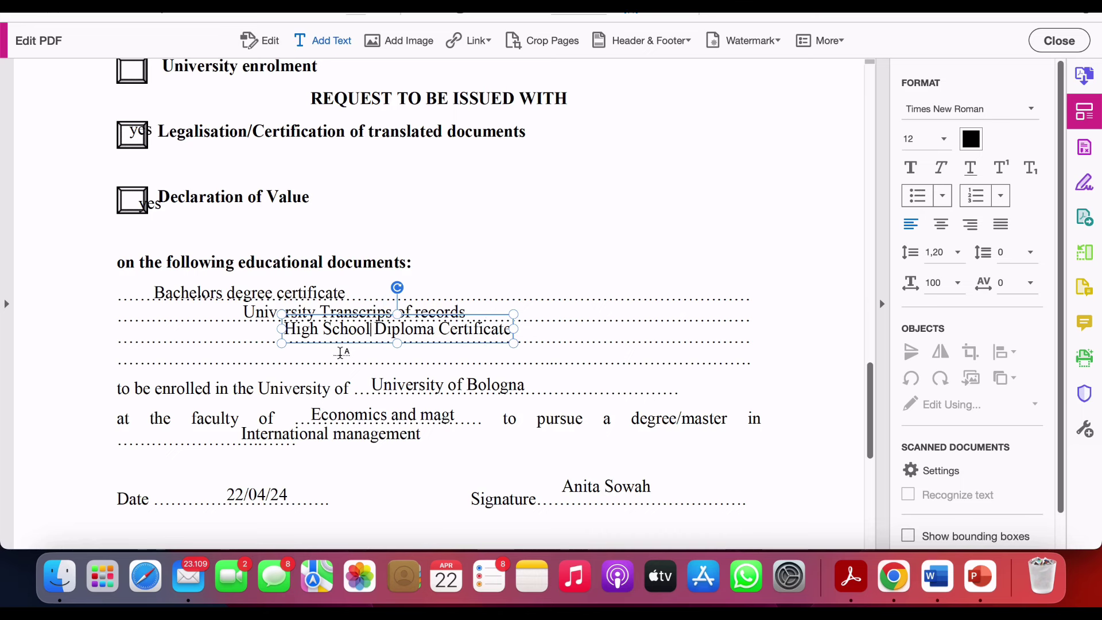
pyautogui.click(339, 352)
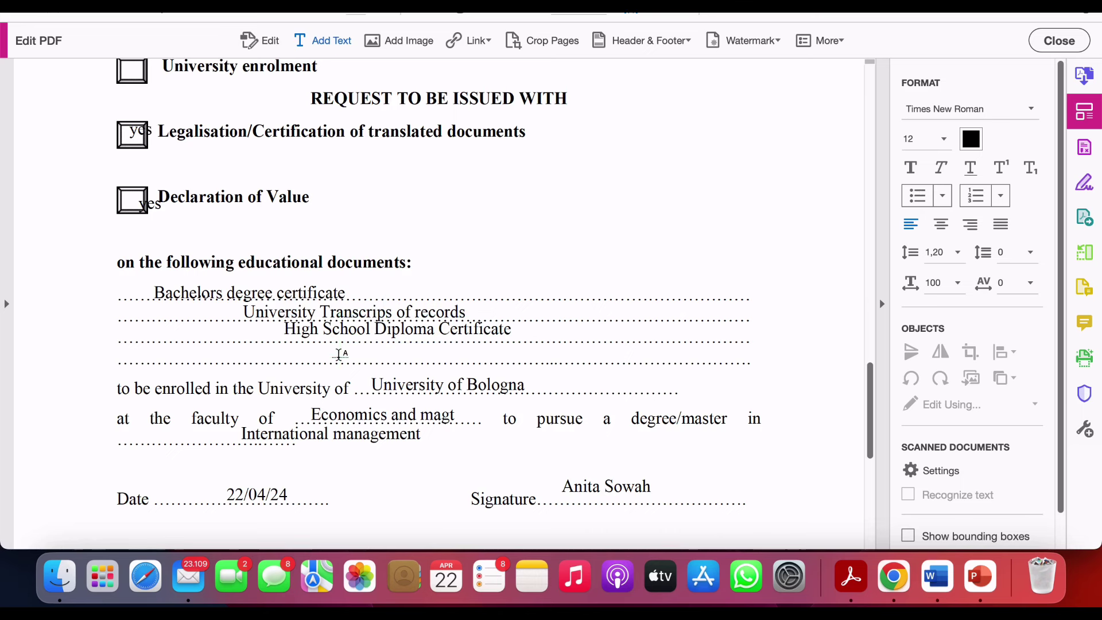
pyautogui.write('High s')
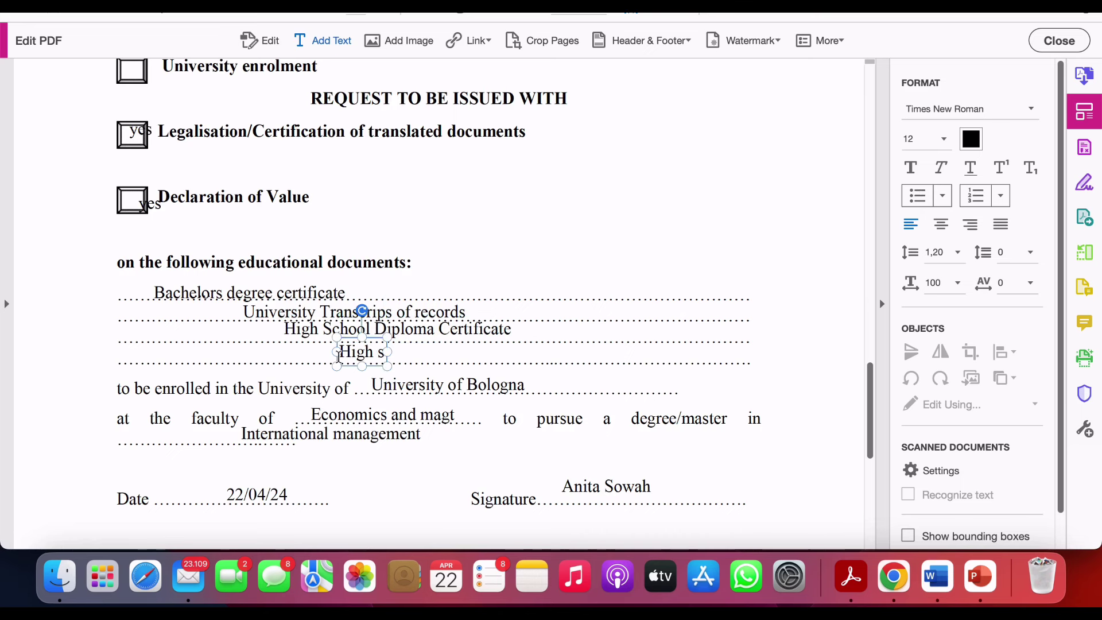
pyautogui.write('chool')
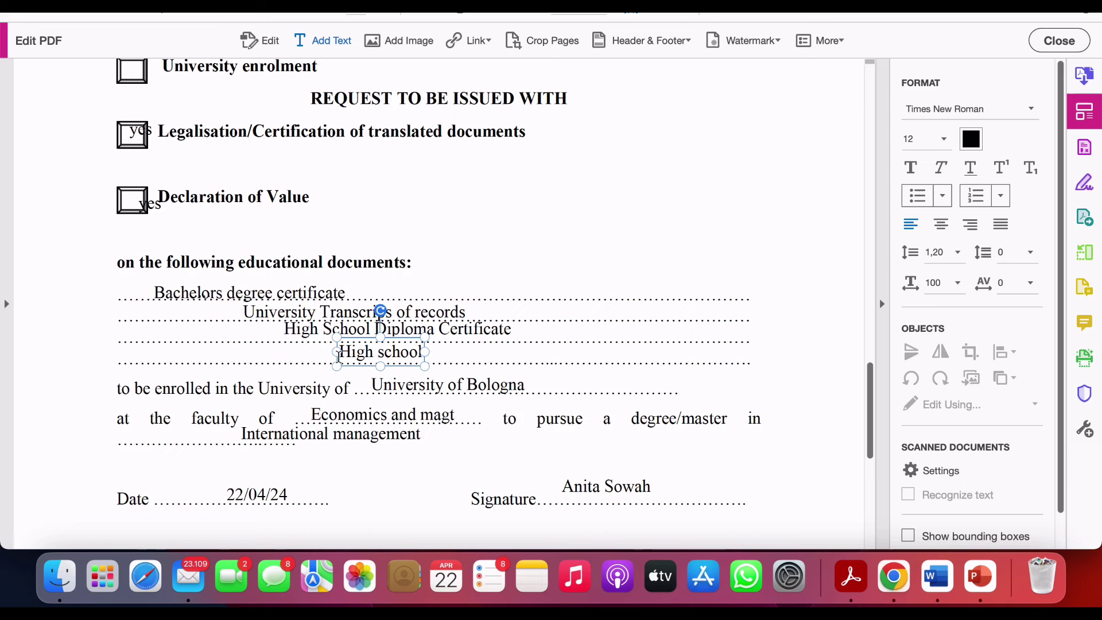
pyautogui.write('report  c')
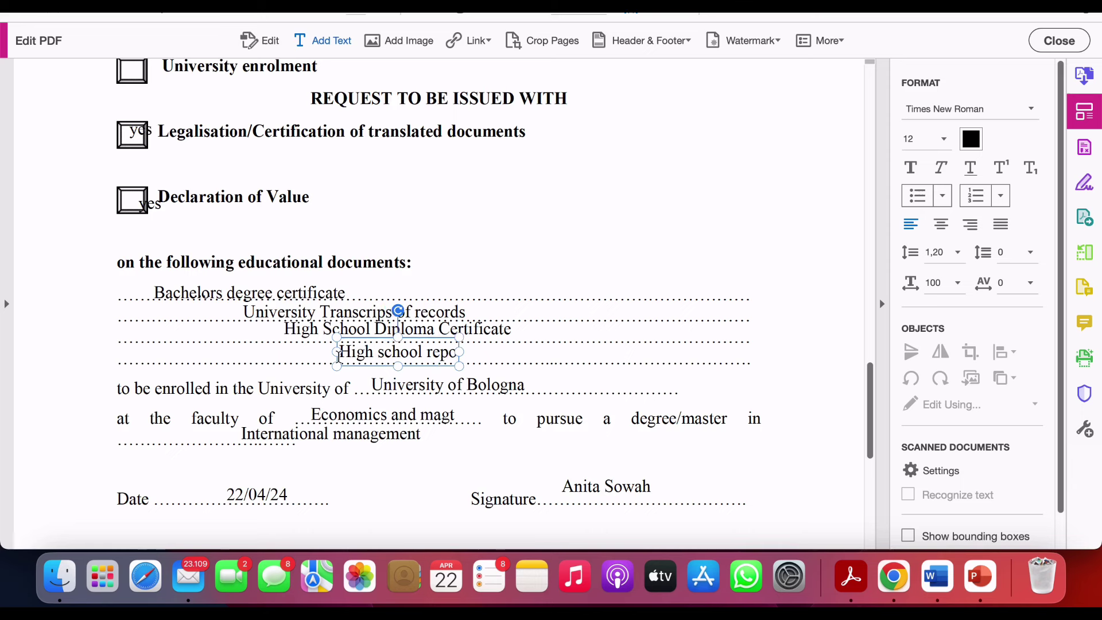
pyautogui.write('ards')
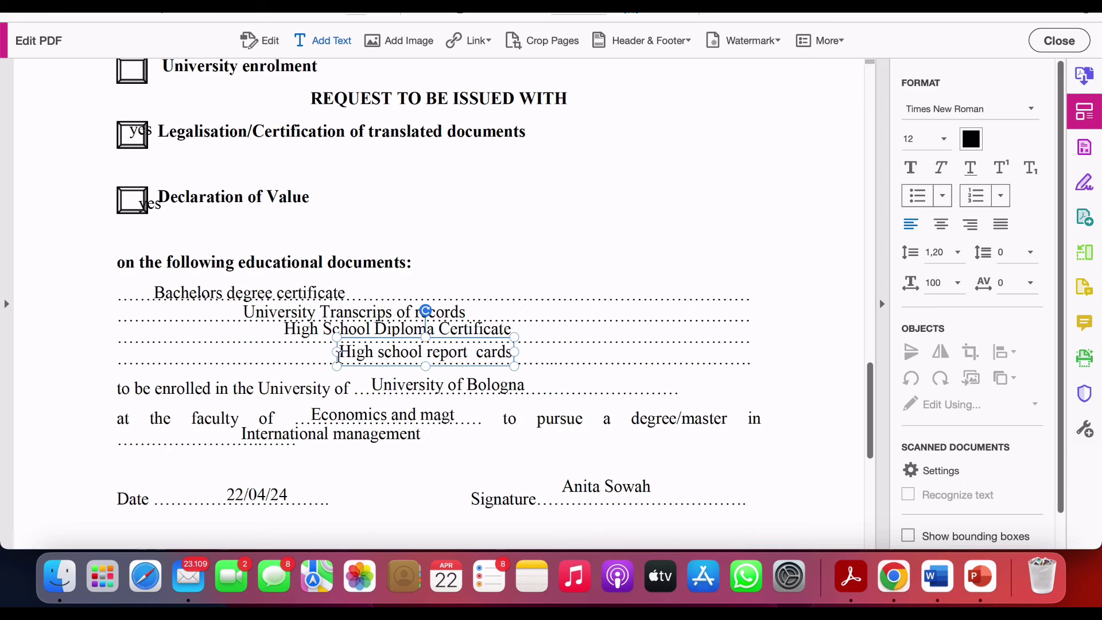
pyautogui.write('/')
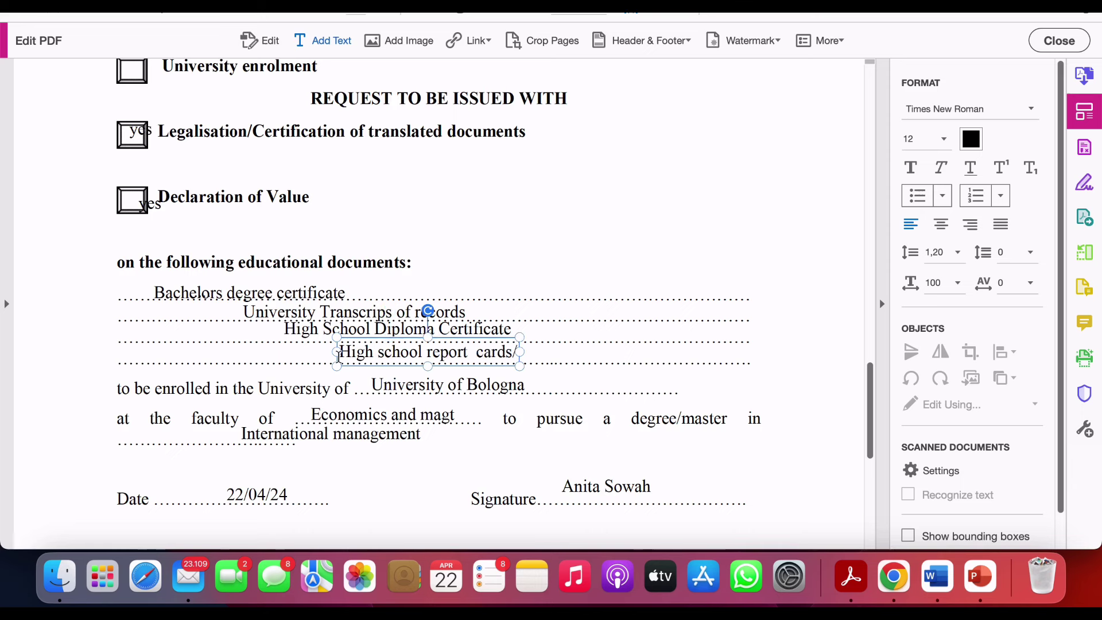
pyautogui.write(' transc')
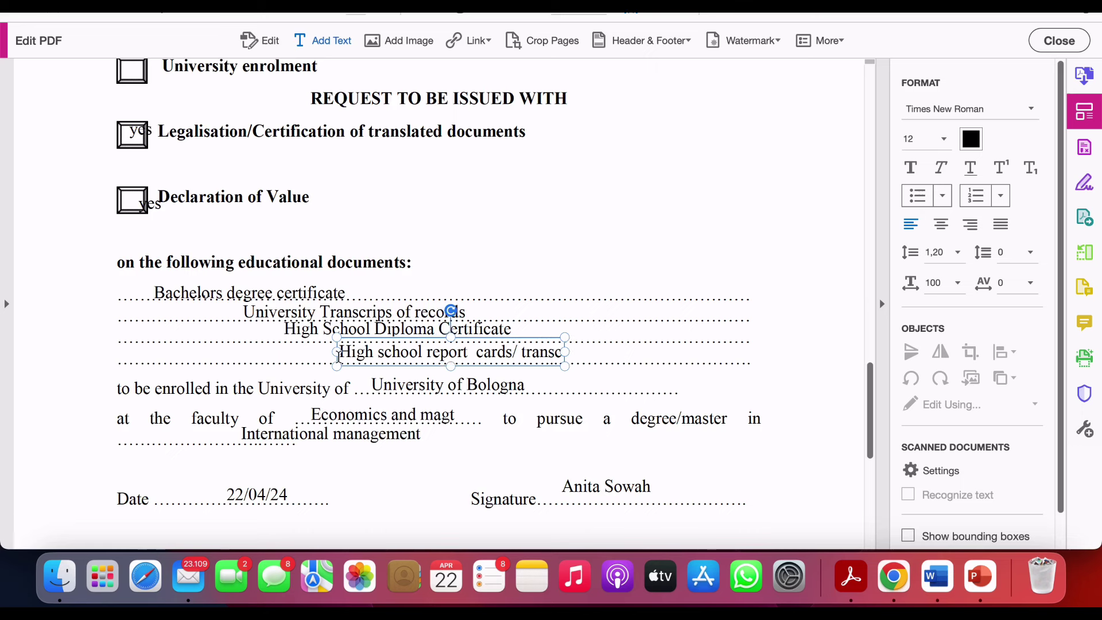
pyautogui.write('ripts')
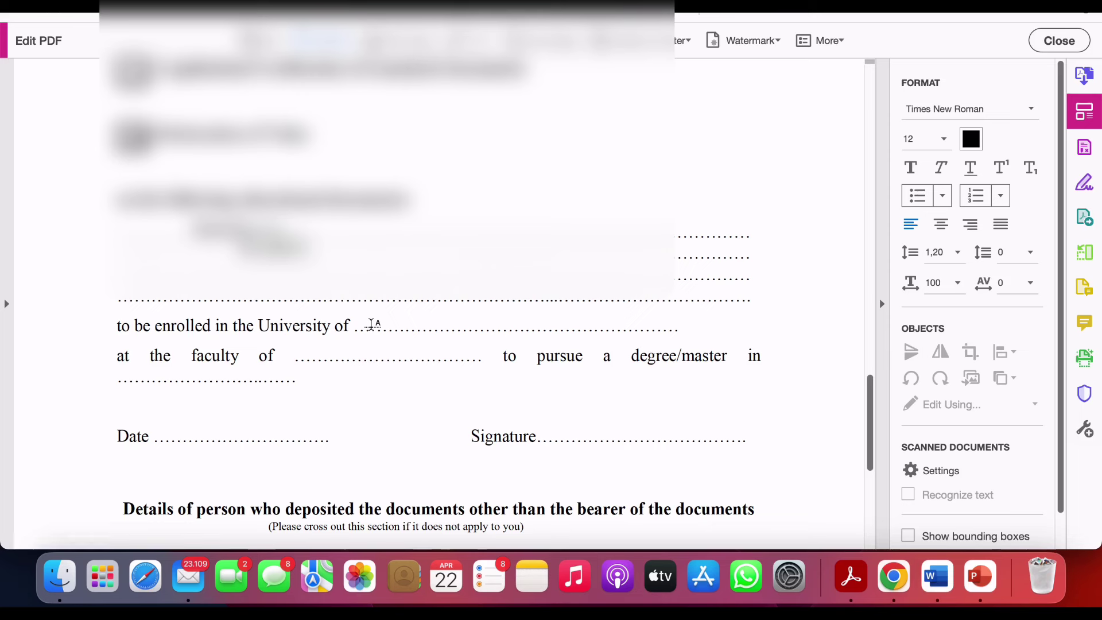
# - Fill in Bologna as the University and 'Economics and magt' as the faculty
pyautogui.click(372, 324)
pyautogui.write('Bolognas')
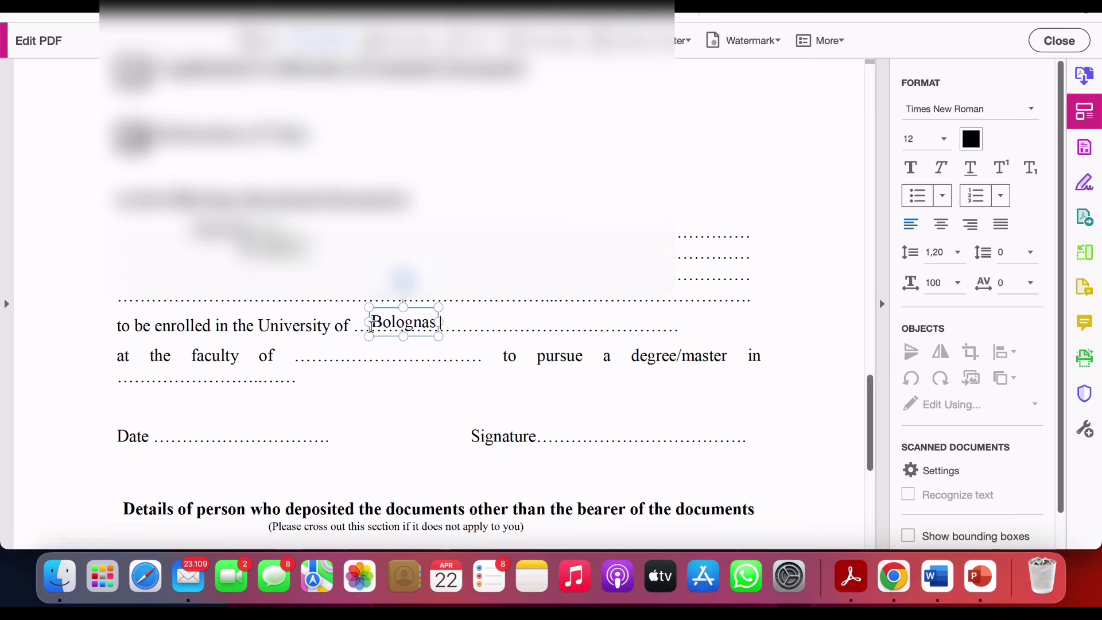
pyautogui.press('BackSpace')
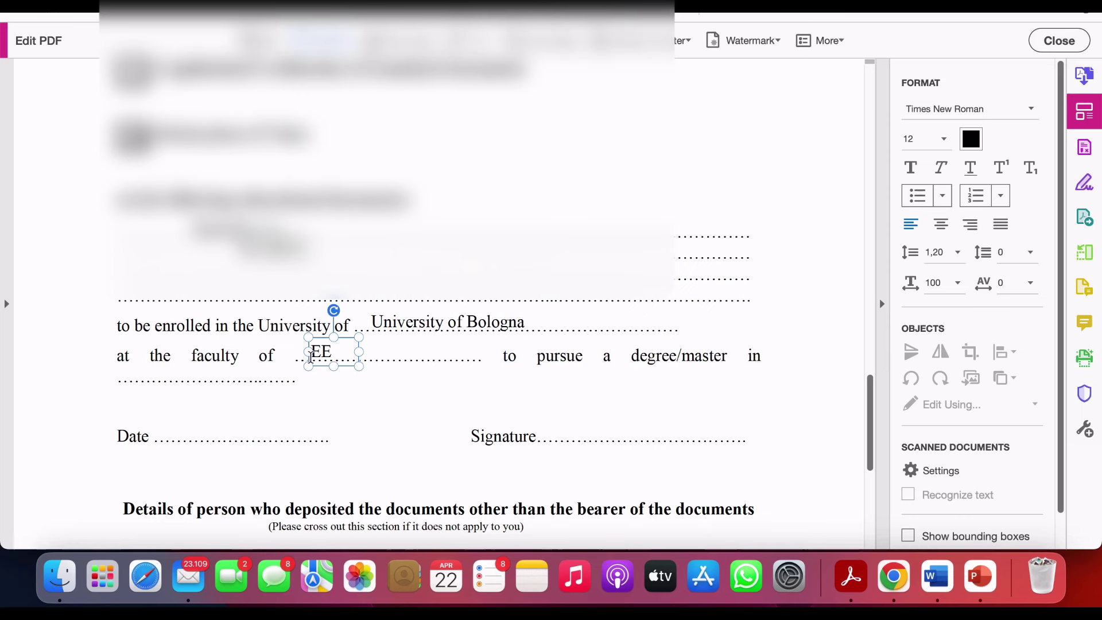
pyautogui.press('BackSpace')
pyautogui.write('conomic')
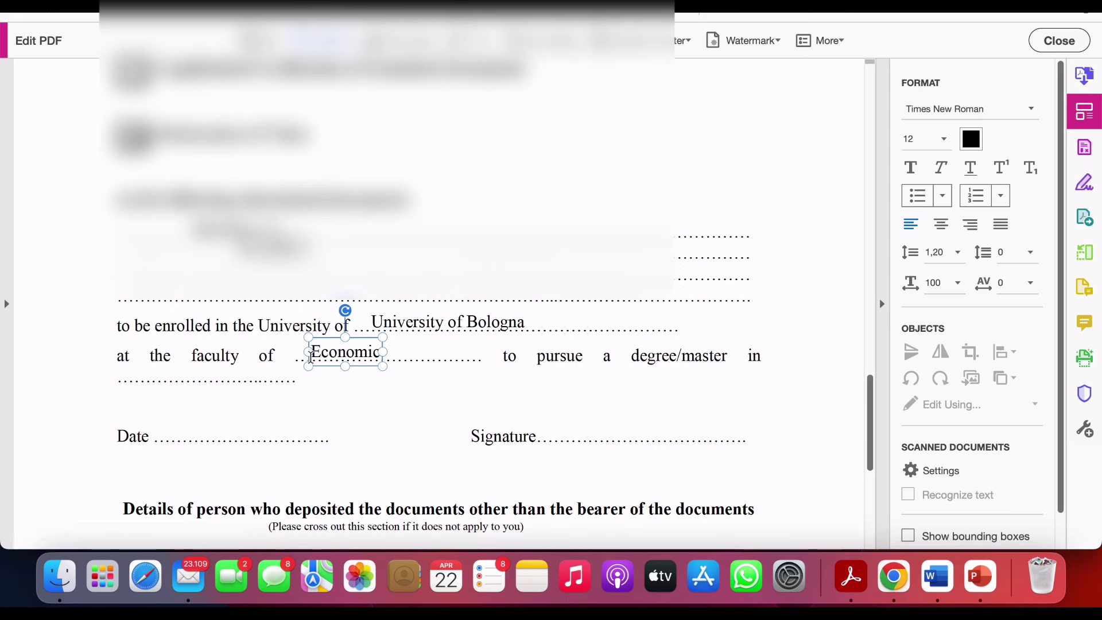
pyautogui.write('s and')
pyautogui.write('magt')
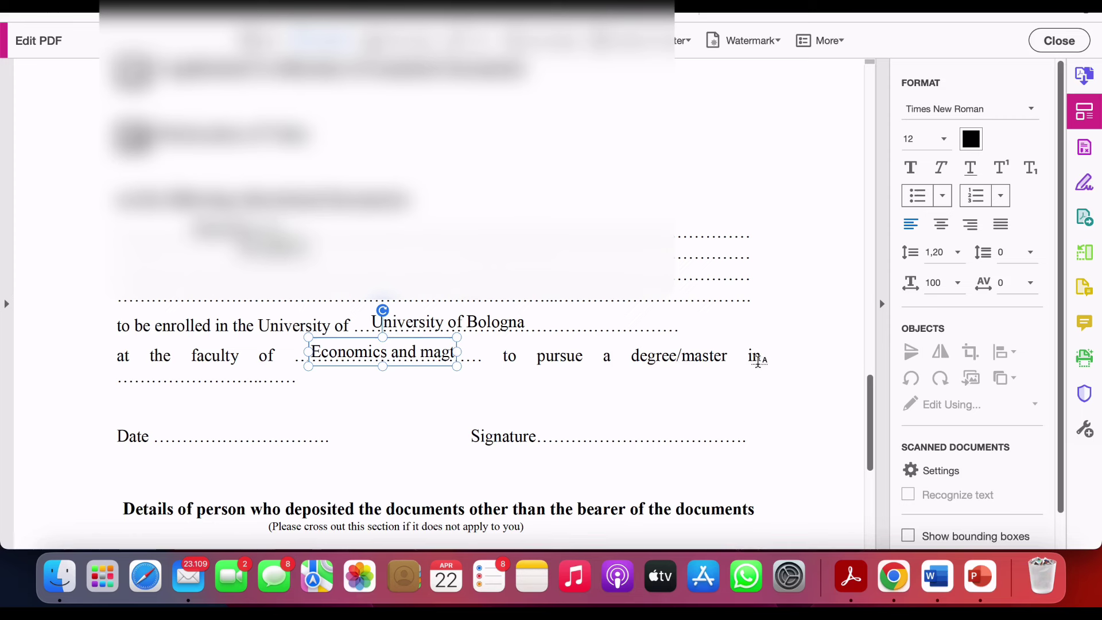
pyautogui.click(242, 376)
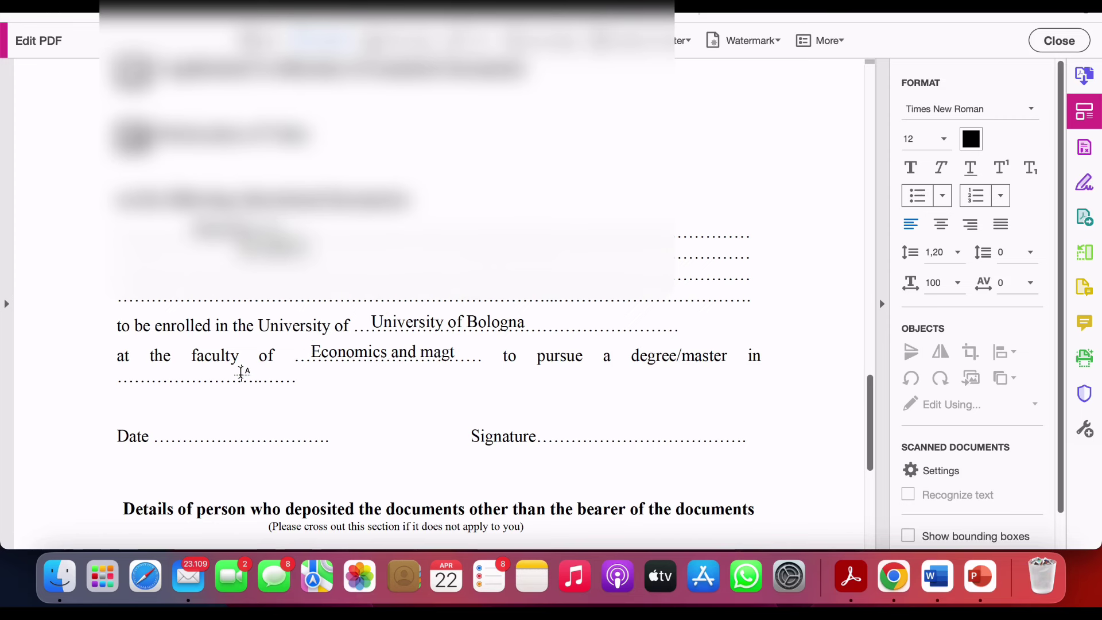
# - Enter 'International management' as the degree programme
pyautogui.click(241, 371)
pyautogui.write('Inter')
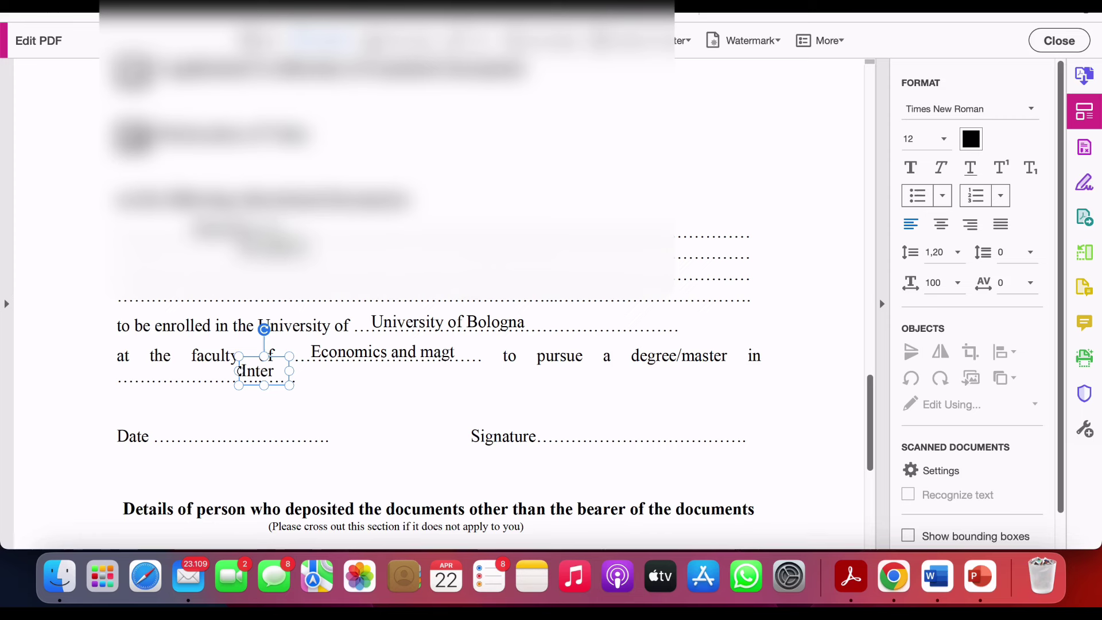
pyautogui.write('nation')
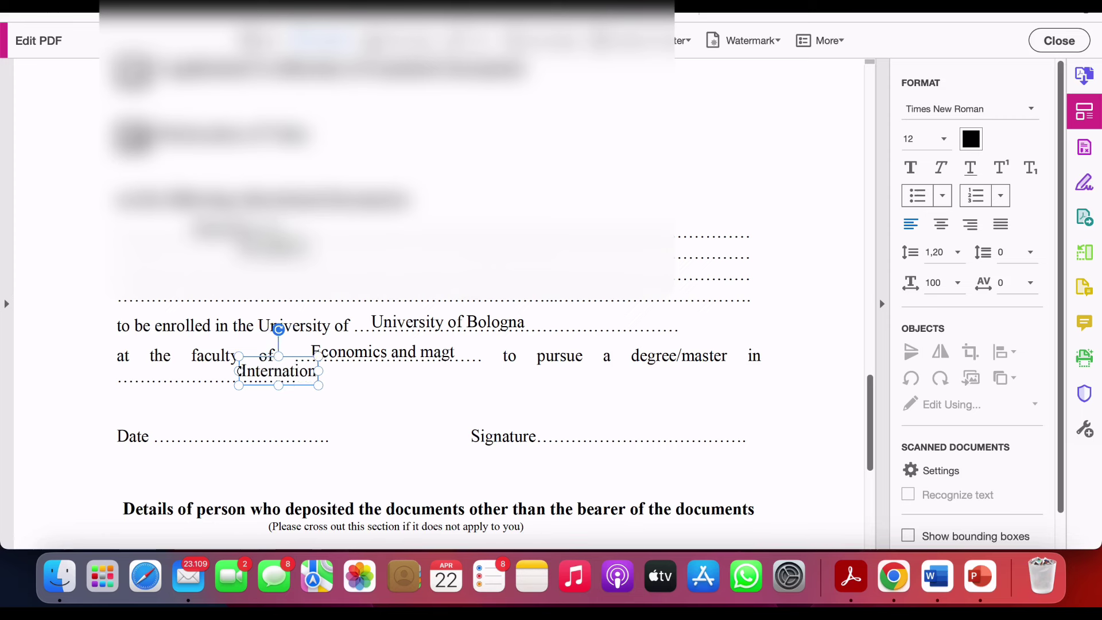
pyautogui.write('al ma')
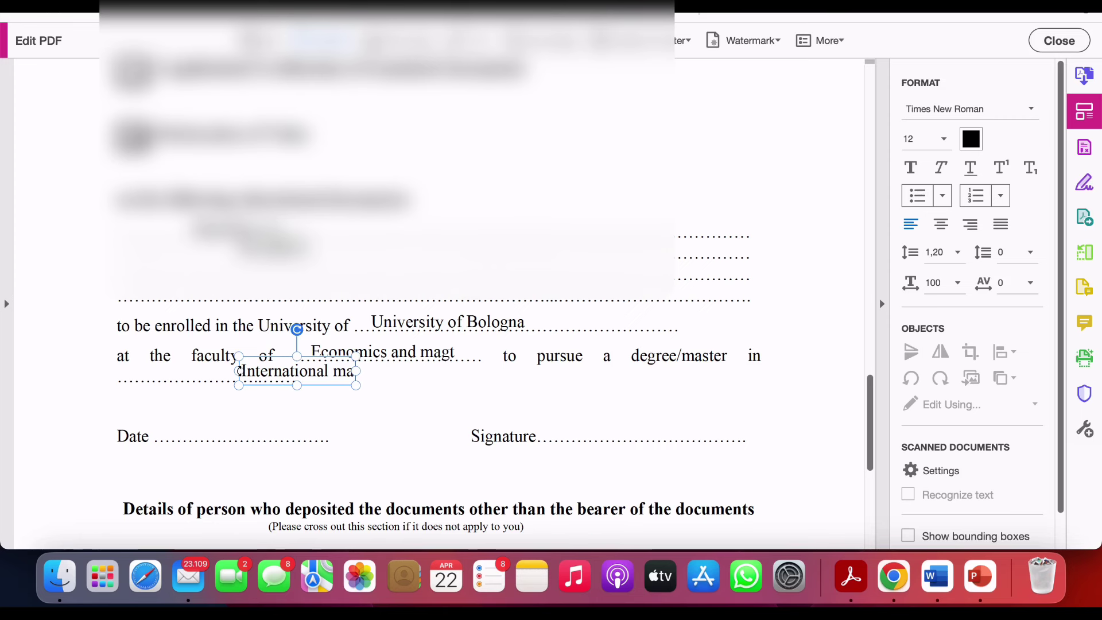
pyautogui.write('nagem')
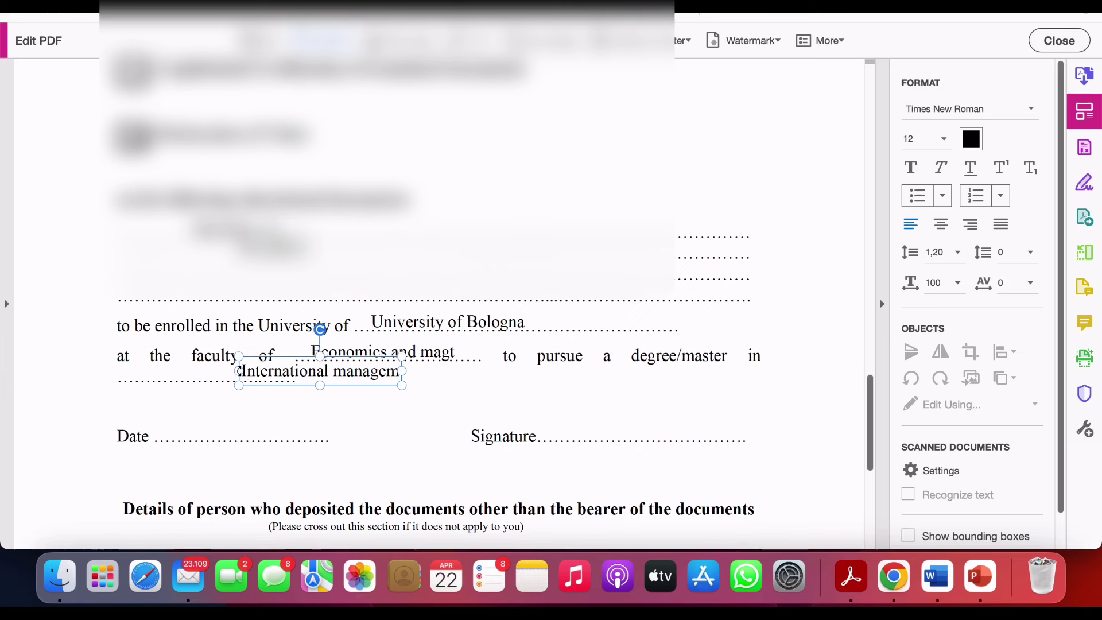
pyautogui.write('ent')
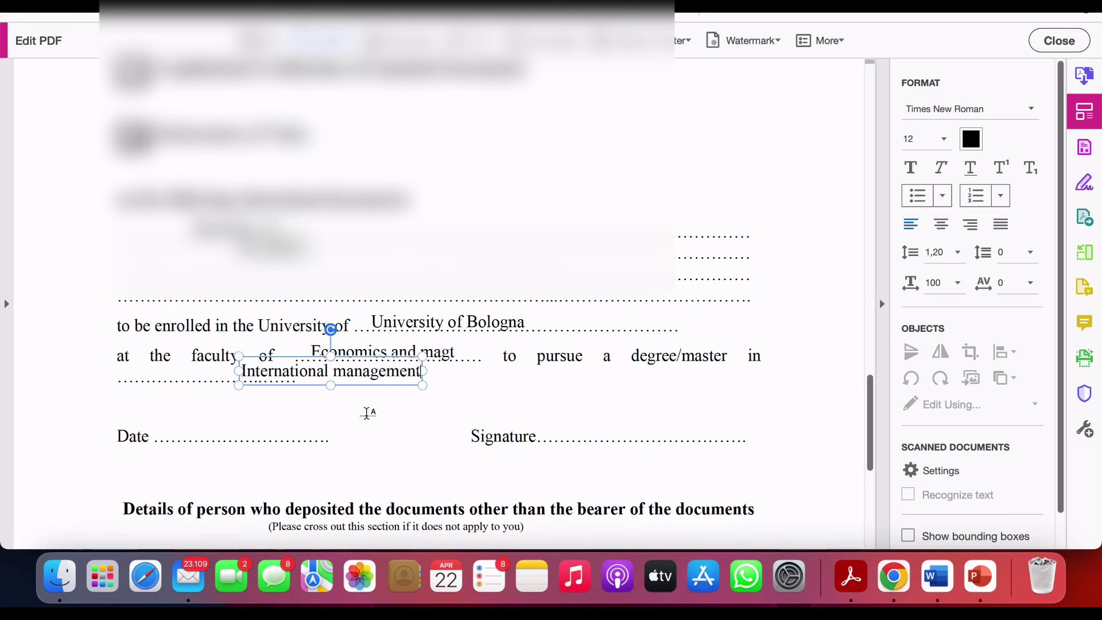
pyautogui.click(413, 401)
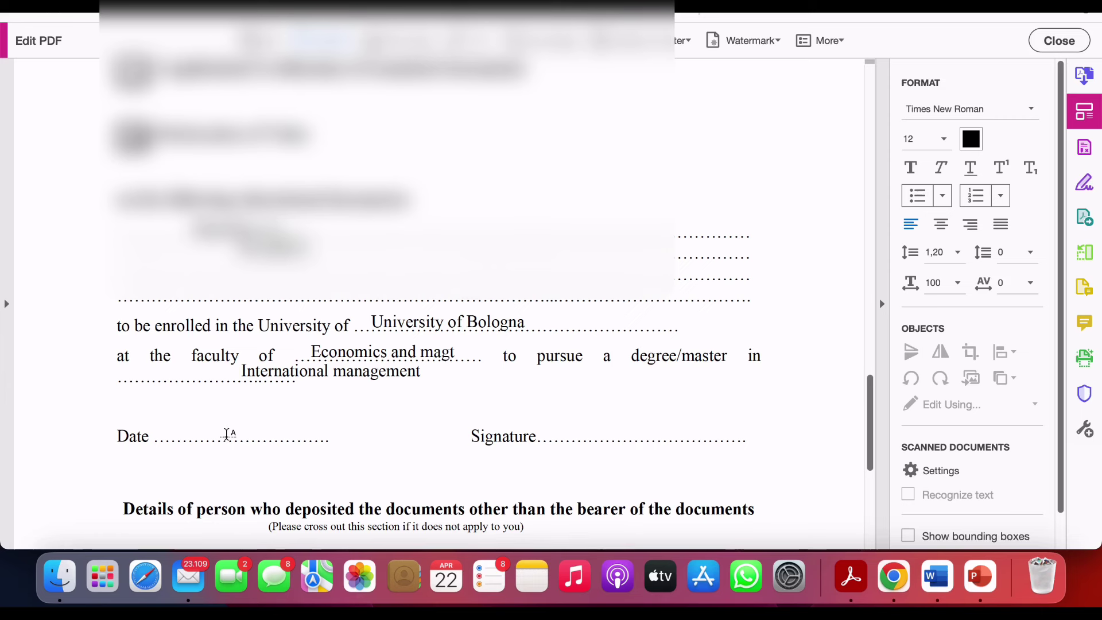
# - Enter 22/04/24 on the Date line
pyautogui.click(227, 434)
pyautogui.write('22/')
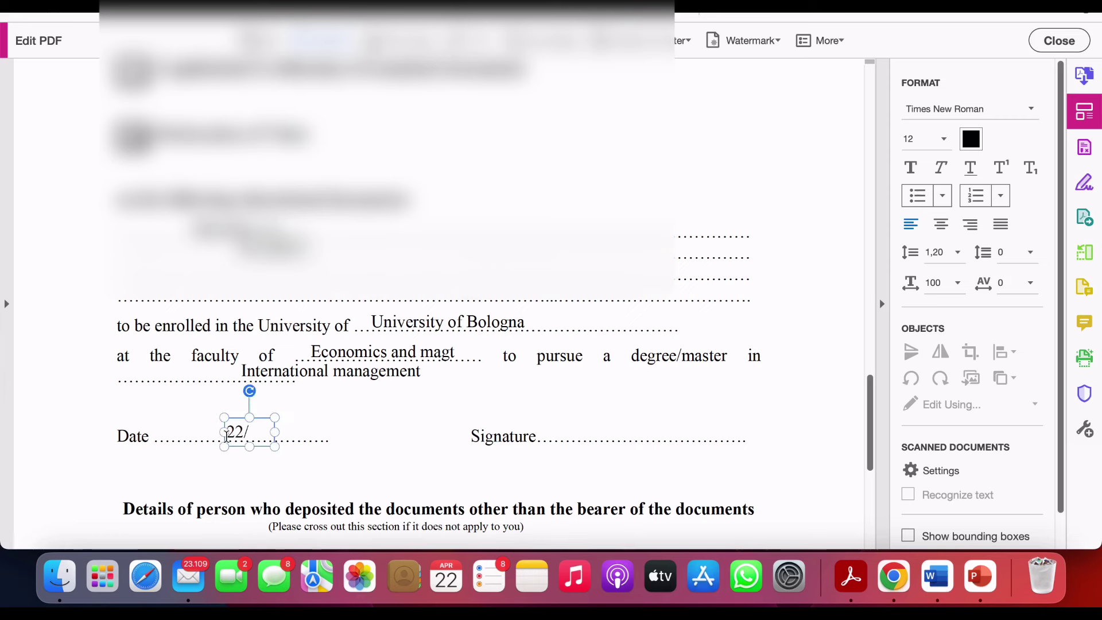
pyautogui.write('04/243')
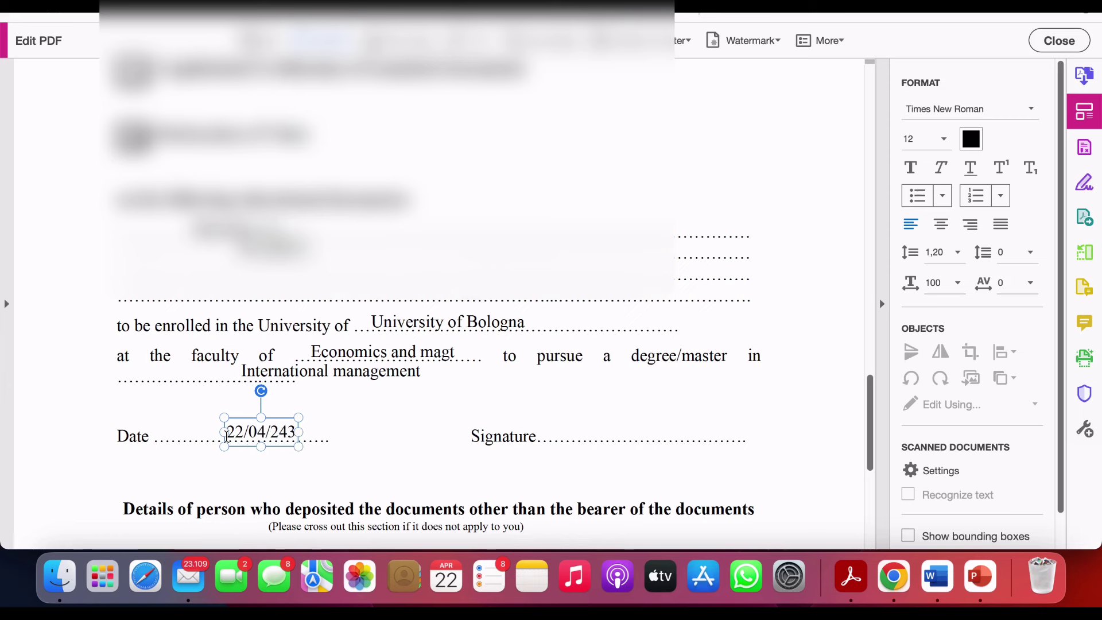
pyautogui.press('BackSpace')
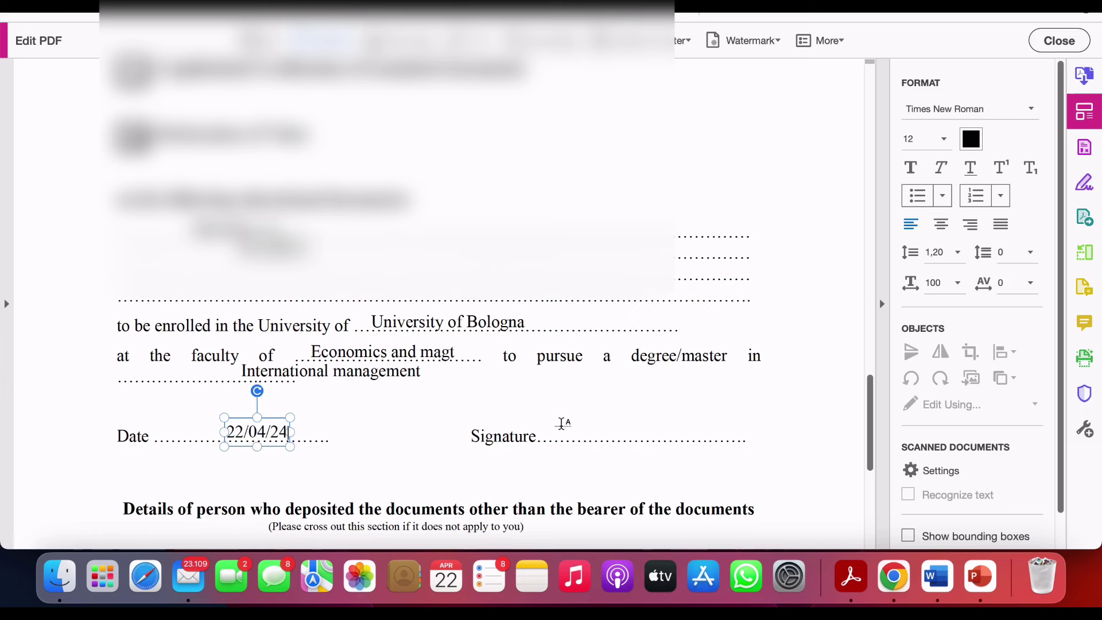
pyautogui.click(562, 427)
# - Type the applicant's full name on the Signature line and scroll to the depositor section
pyautogui.click(562, 426)
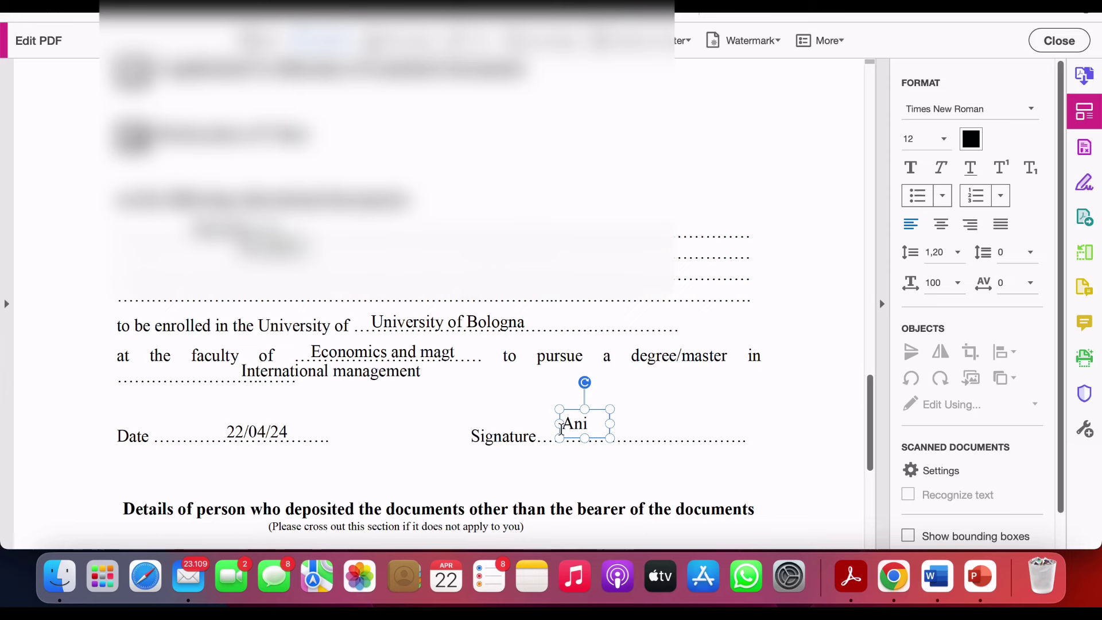
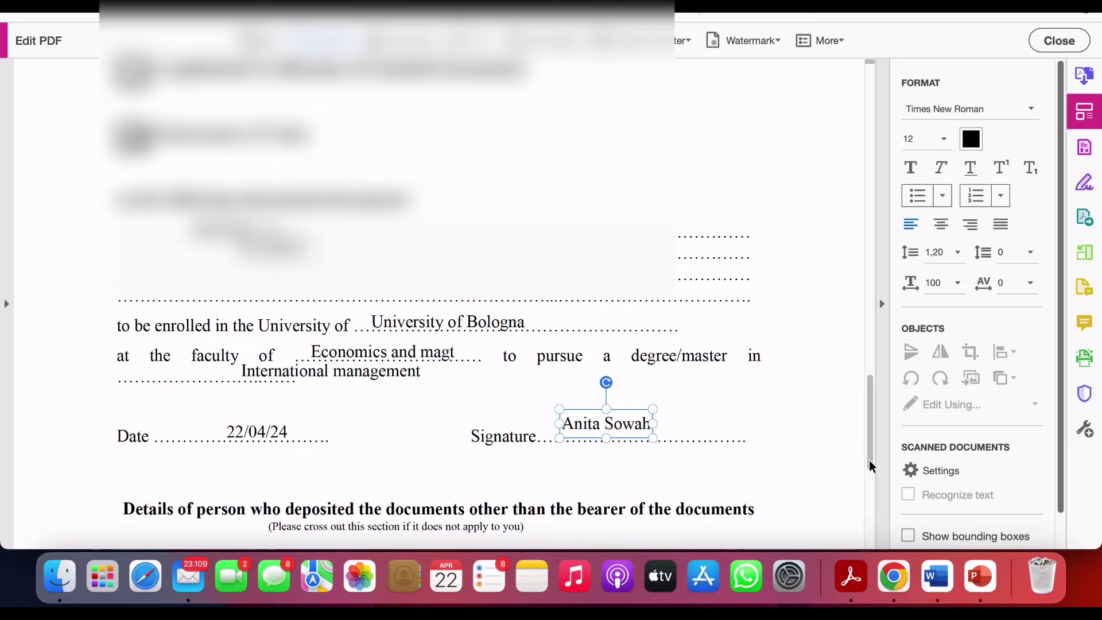
pyautogui.moveTo(868, 460); pyautogui.dragTo(875, 516)
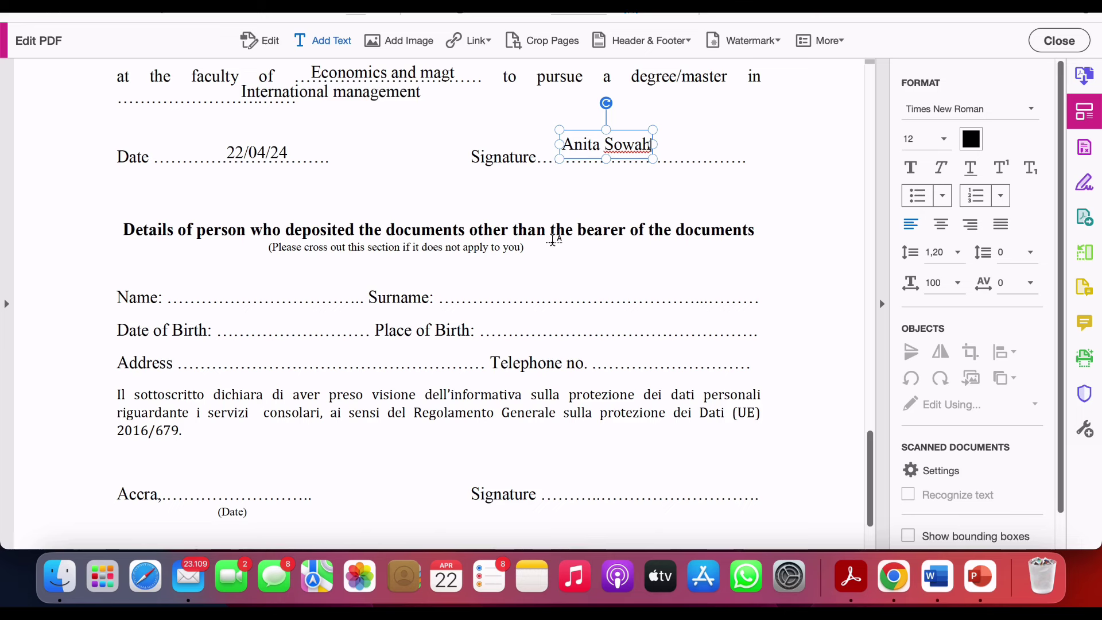
# - Put a placeholder 'fg' entry on the depositor's Name line
pyautogui.click(186, 296)
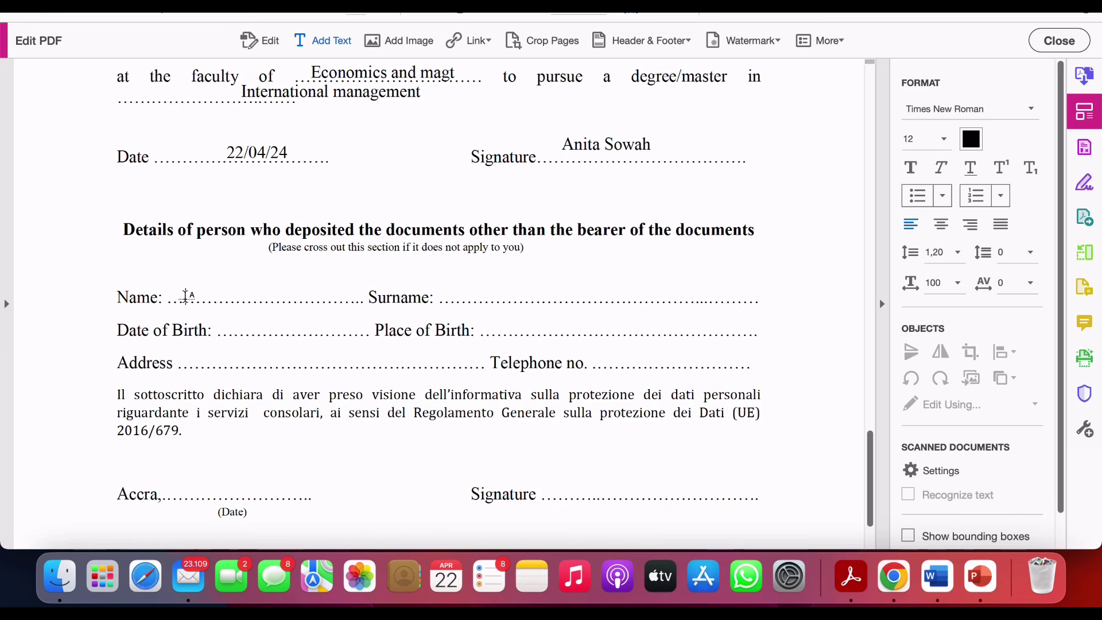
pyautogui.click(186, 296)
pyautogui.write('fg')
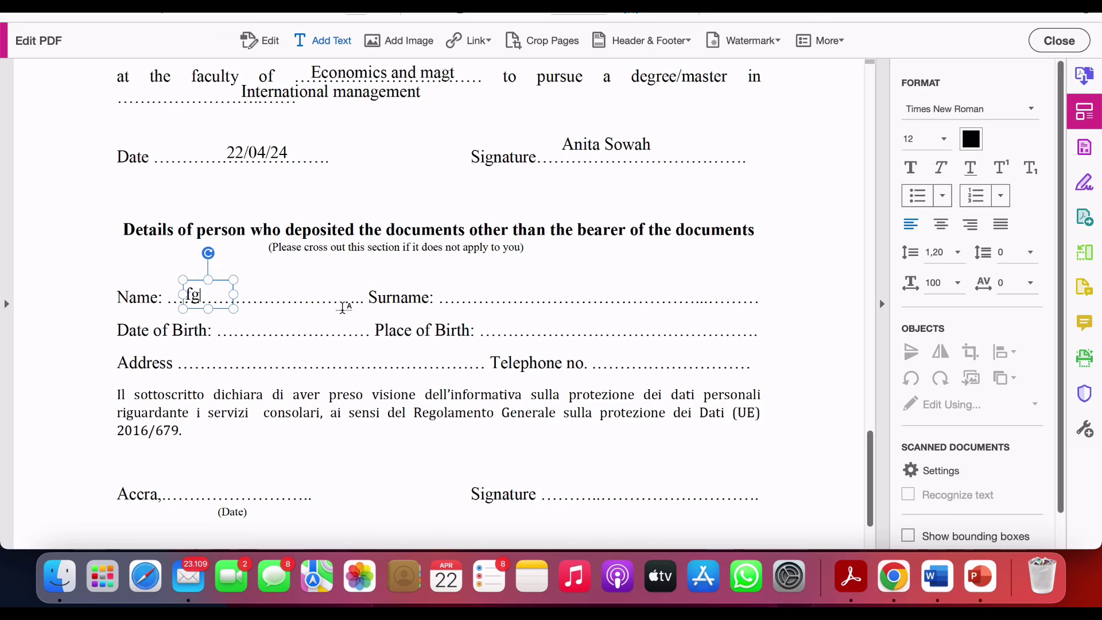
pyautogui.click(473, 296)
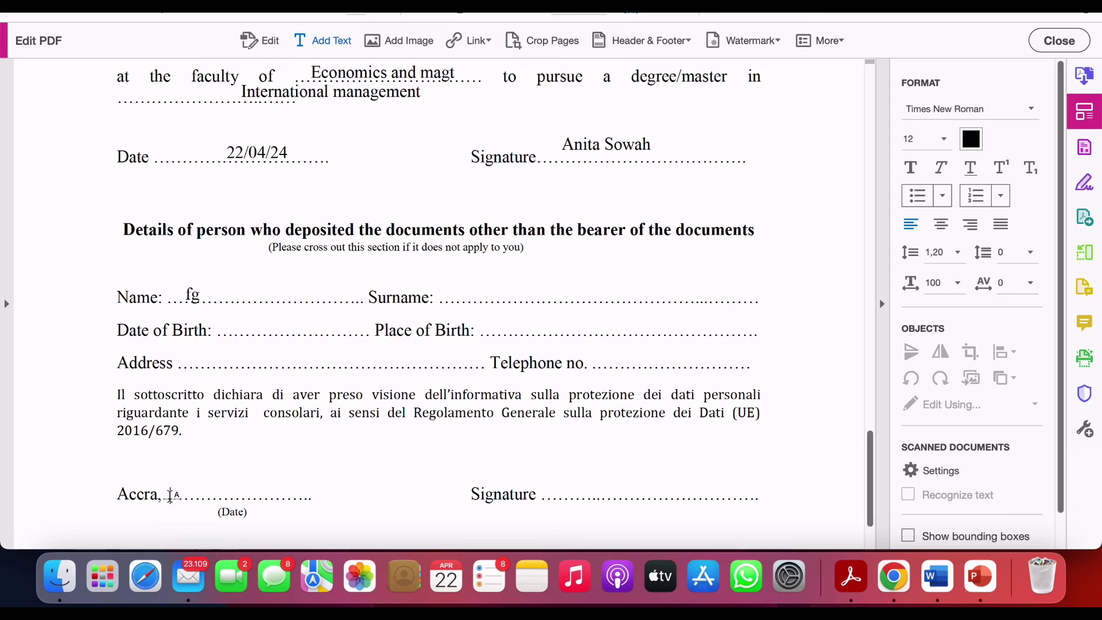
# - Enter 22/04/24 on the depositor section's Accra date line
pyautogui.click(170, 495)
pyautogui.write('h')
pyautogui.press('BackSpace')
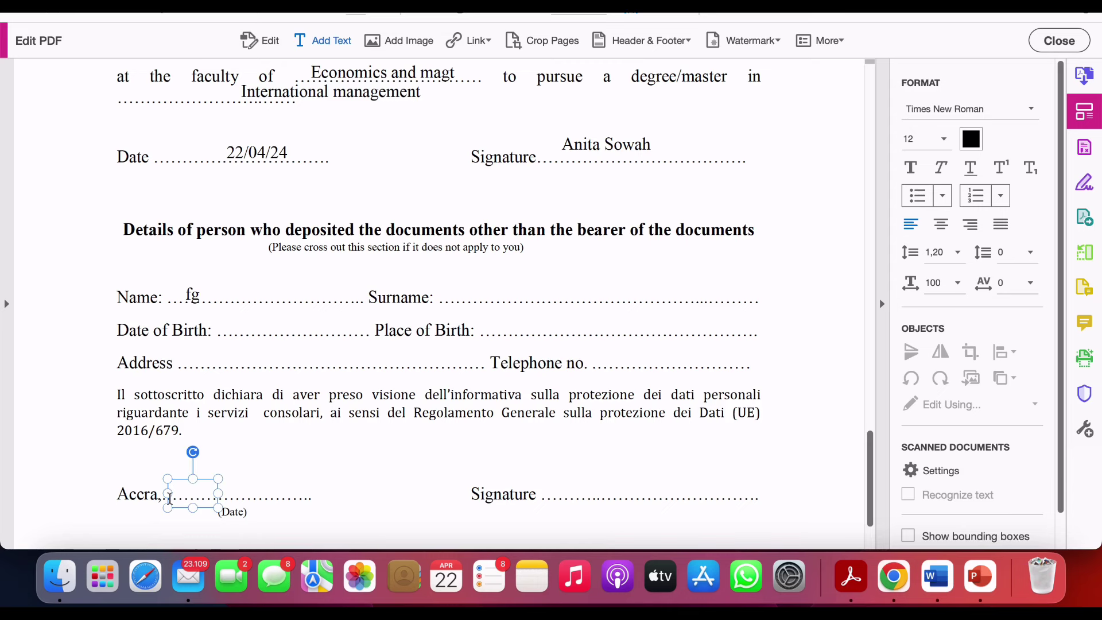
pyautogui.write('22/04/24')
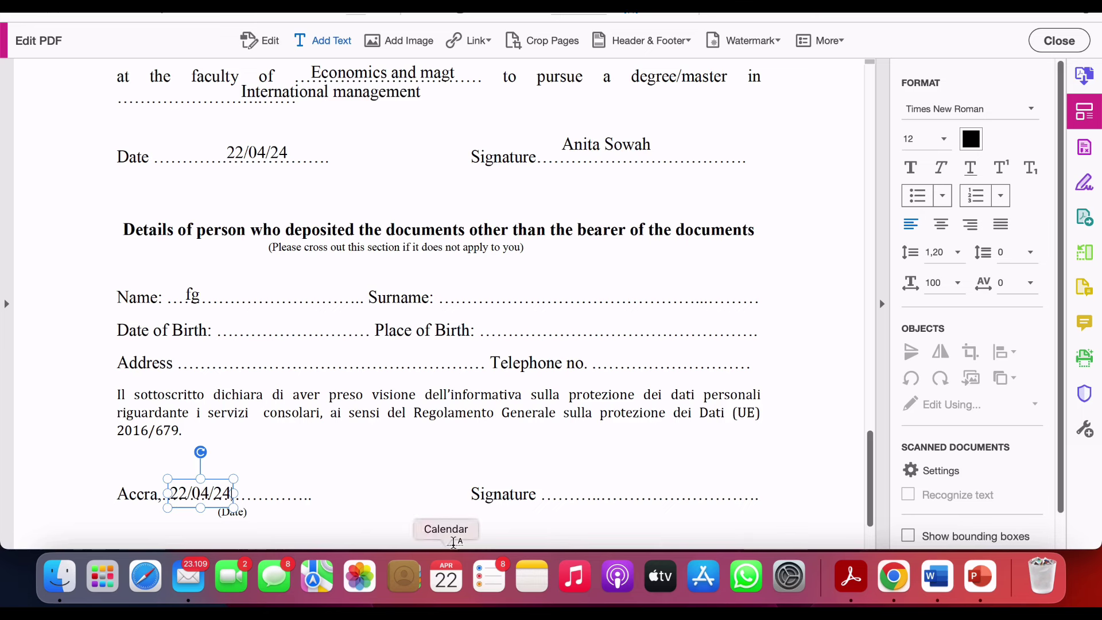
pyautogui.click(584, 489)
# - Type the applicant's full name on the depositor section's Signature line
pyautogui.click(585, 489)
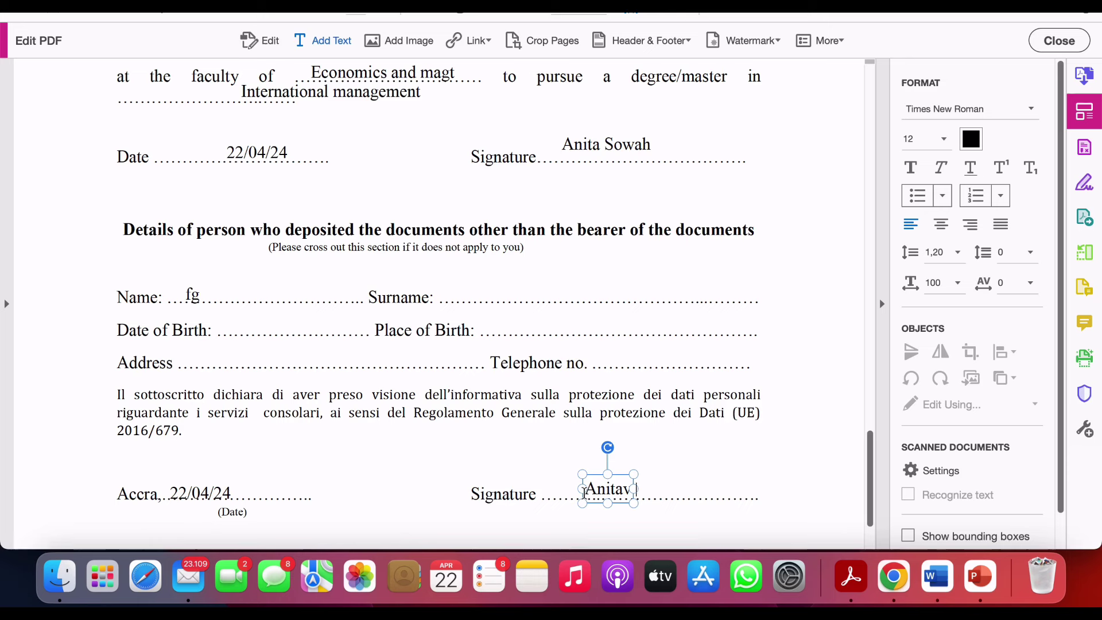
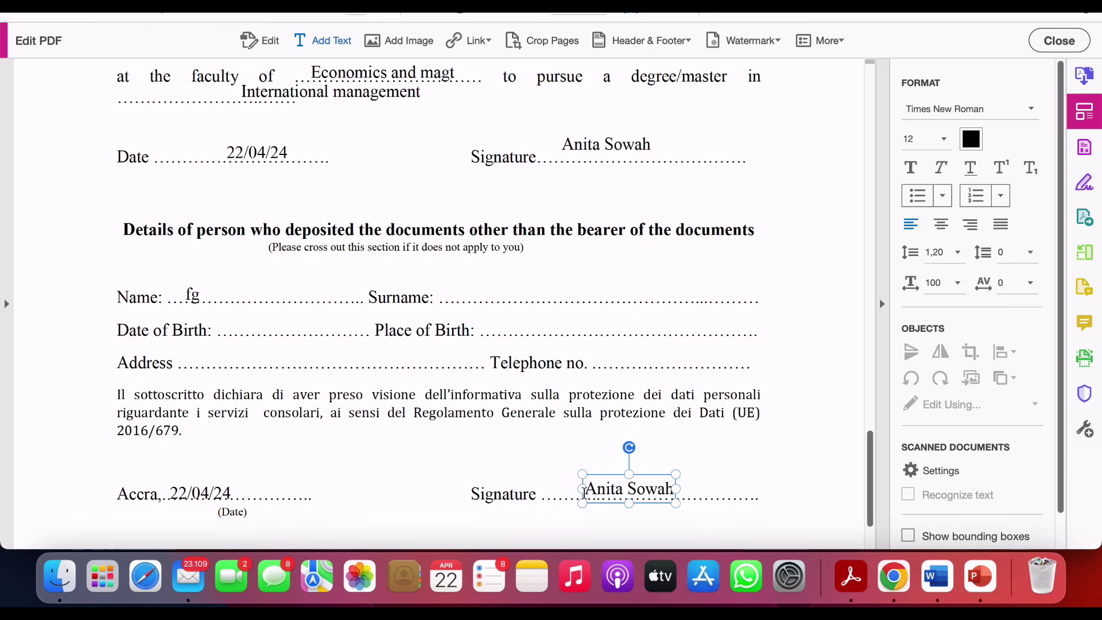